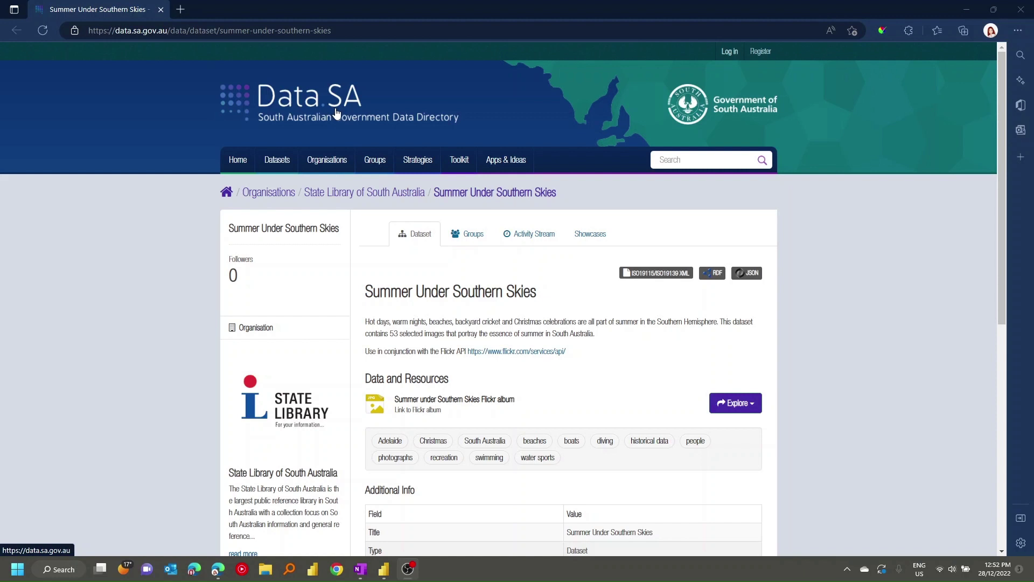
# Step: Open the Summer under Southern Skies Flickr album resource page from the dataset
pyautogui.click(477, 405)
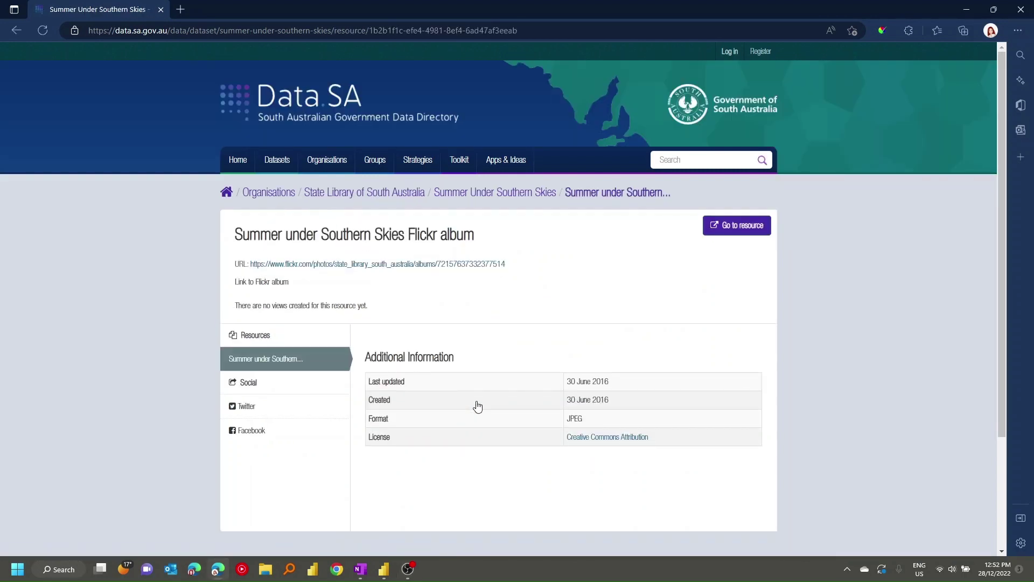
# Step: Open the Flickr album link in a new browser tab and switch to it
pyautogui.rightClick(453, 263)
pyautogui.click(530, 279)
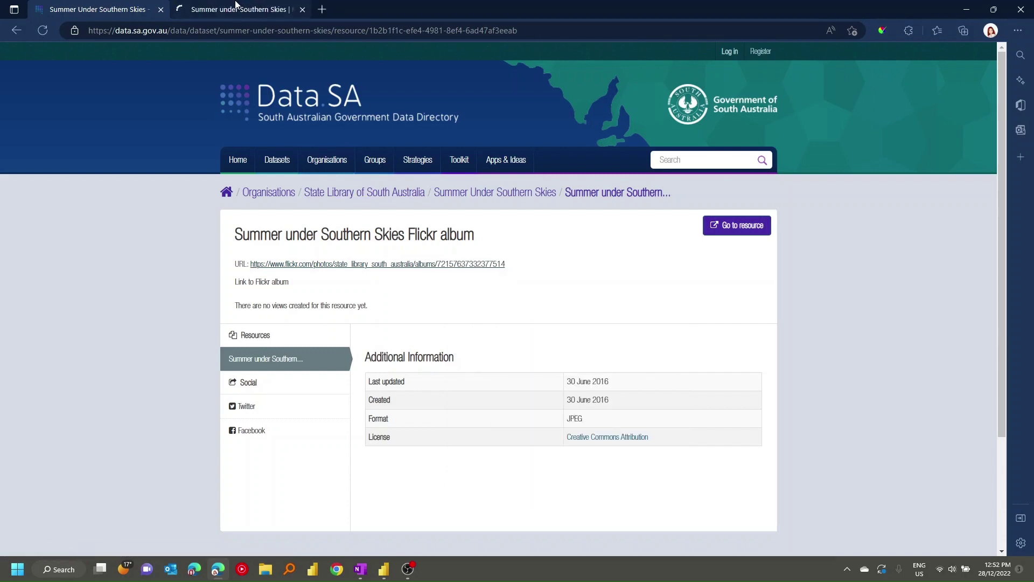
pyautogui.click(237, 6)
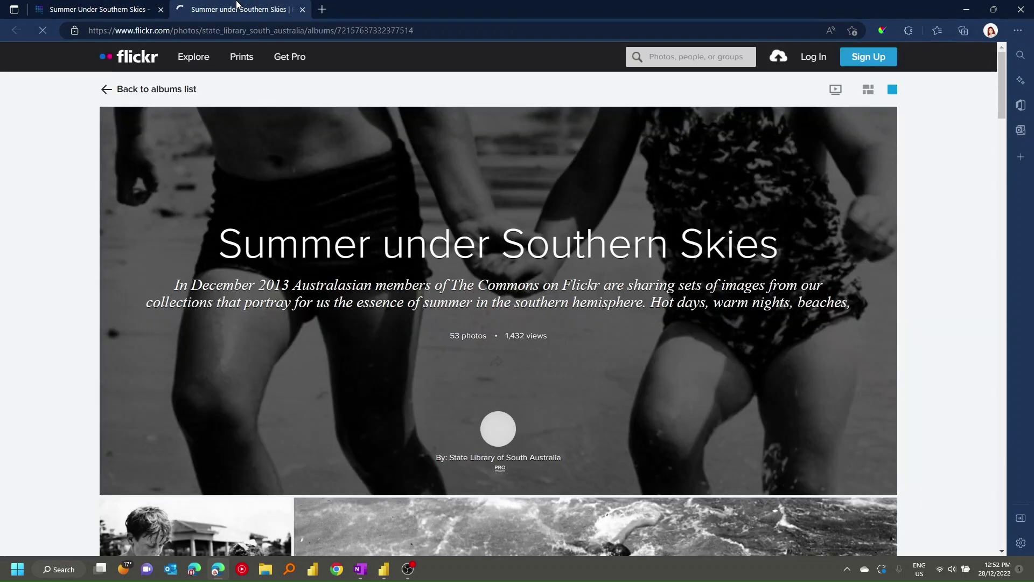
# Step: Scroll through the album's 53 photos
pyautogui.scroll(-10, 920, 208)
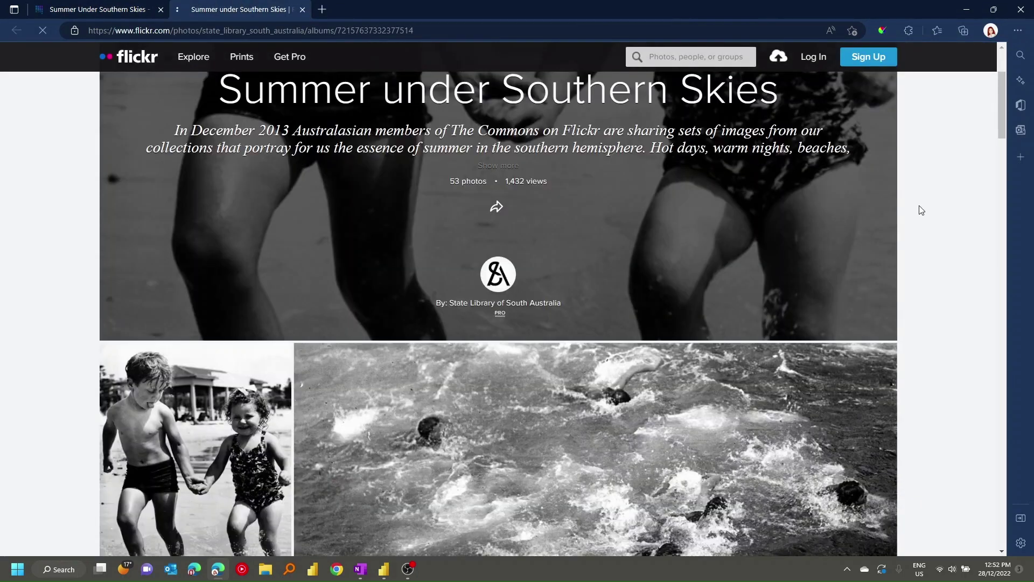
pyautogui.scroll(-6, 921, 210)
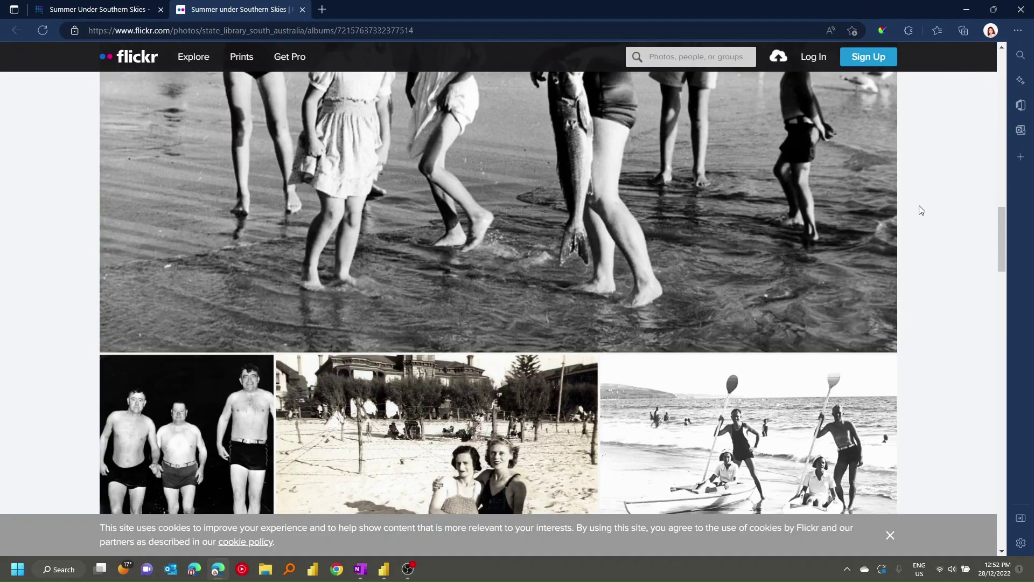
pyautogui.scroll(-15, 921, 210)
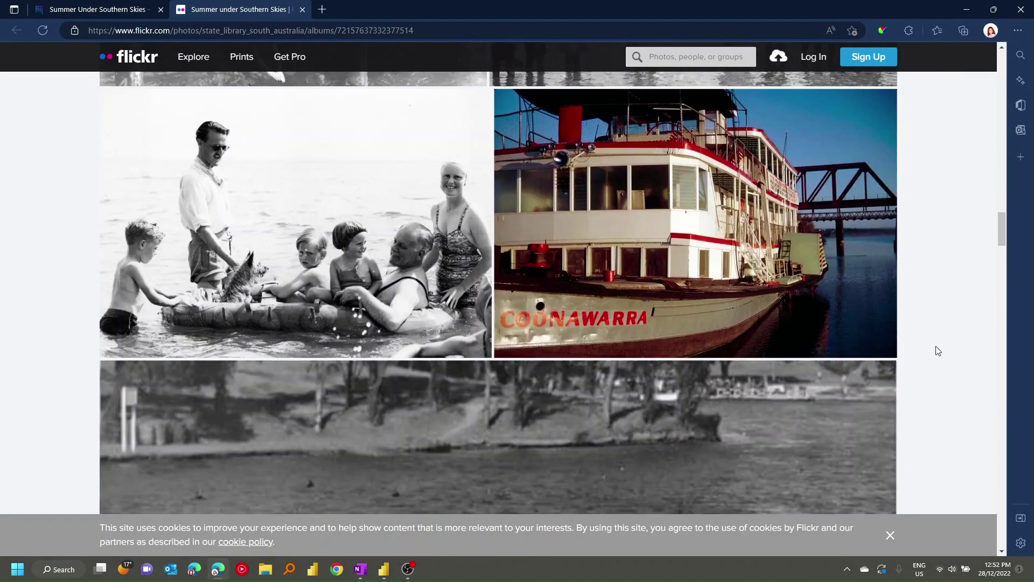
pyautogui.scroll(-15, 937, 350)
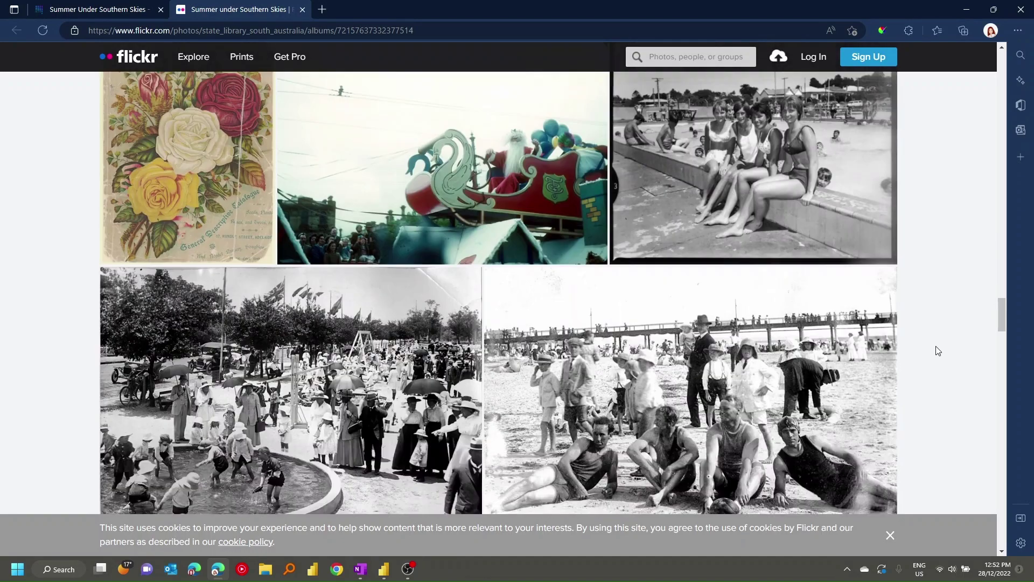
pyautogui.scroll(4, 937, 350)
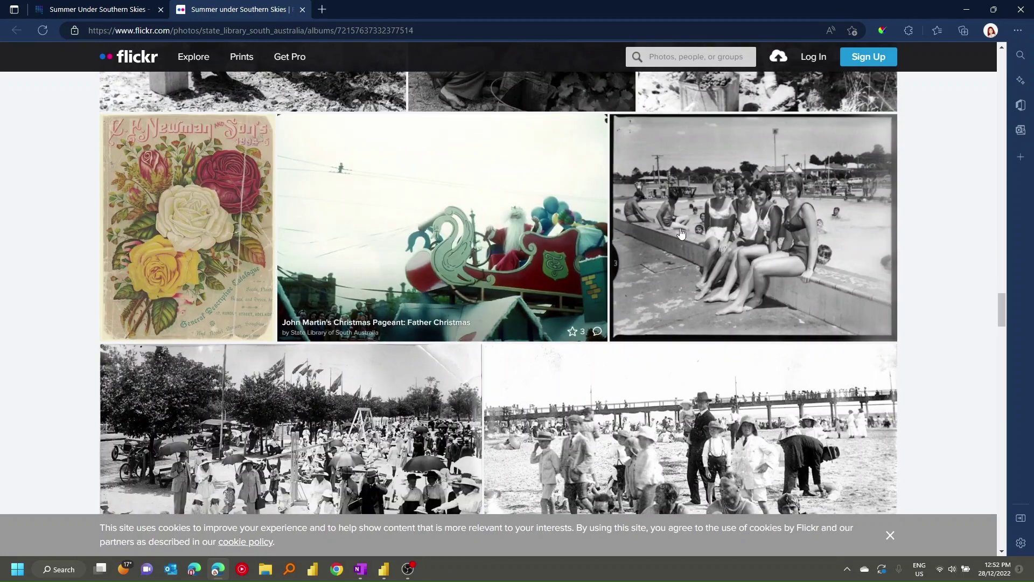
pyautogui.scroll(-10, 962, 275)
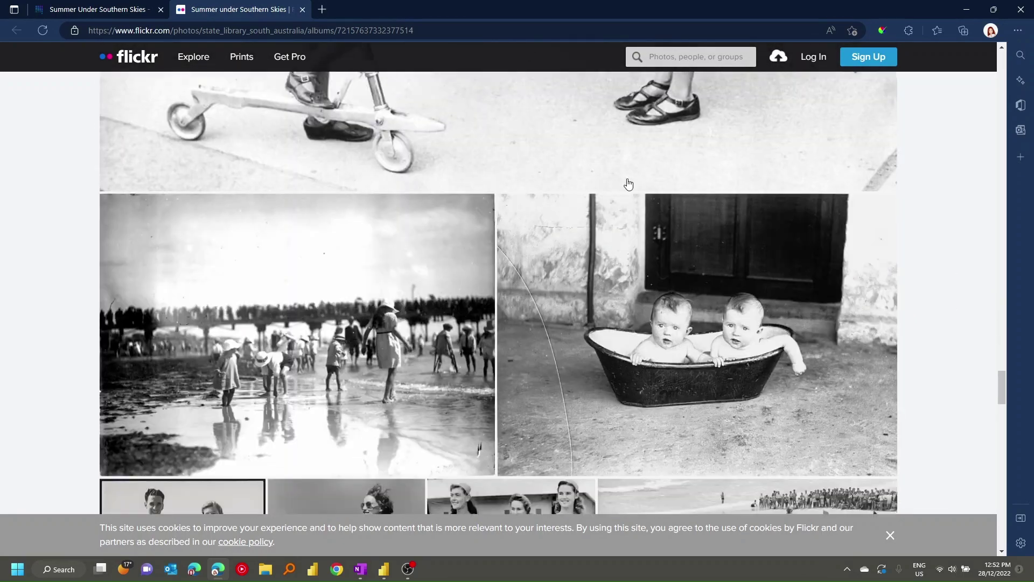
pyautogui.scroll(-15, 366, 210)
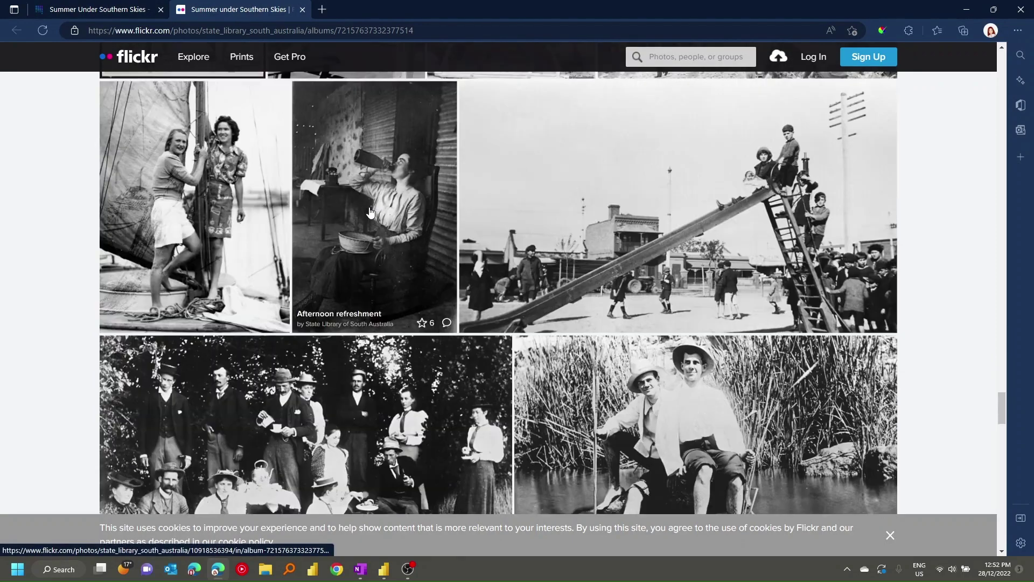
pyautogui.scroll(5, 370, 212)
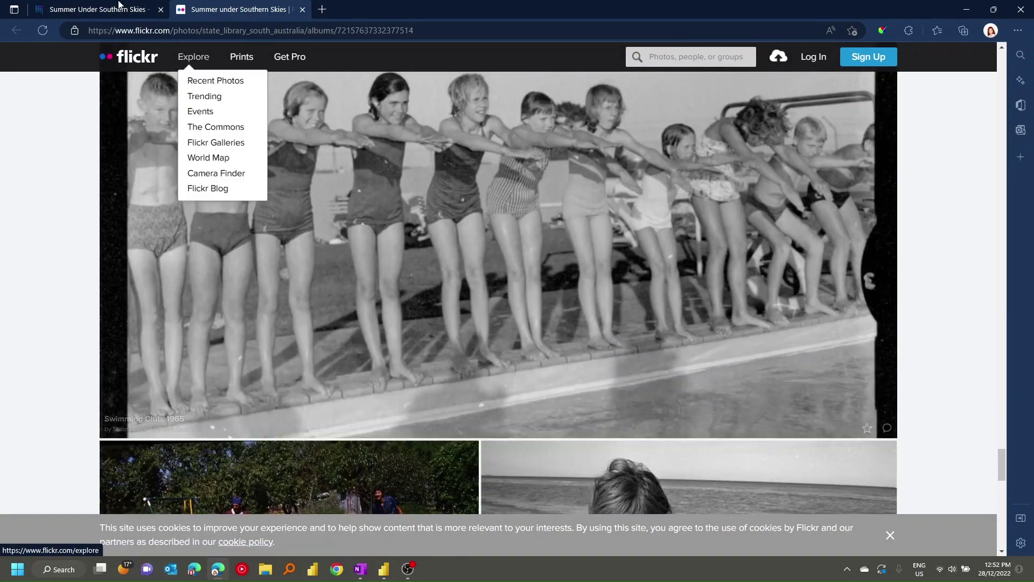
# Step: Back on the dataset page, open the Flickr API documentation in a new tab
pyautogui.click(97, 9)
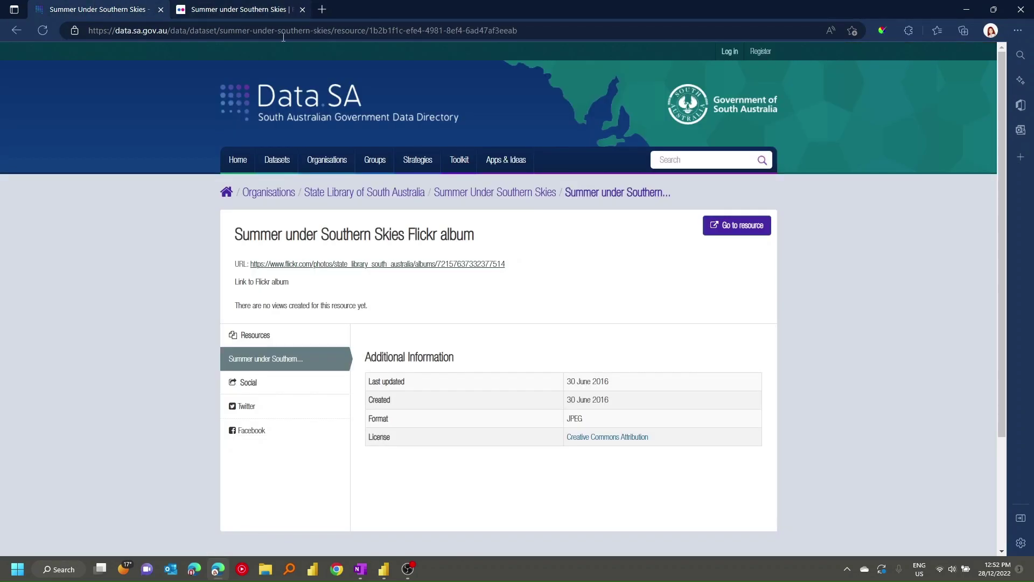
pyautogui.click(24, 35)
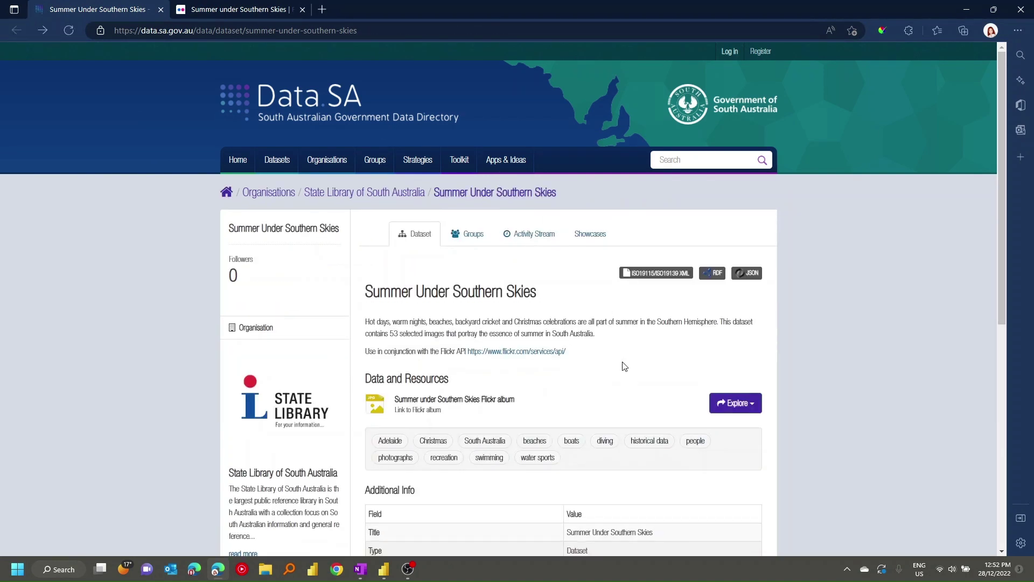
pyautogui.rightClick(496, 356)
pyautogui.click(587, 135)
pyautogui.click(409, 15)
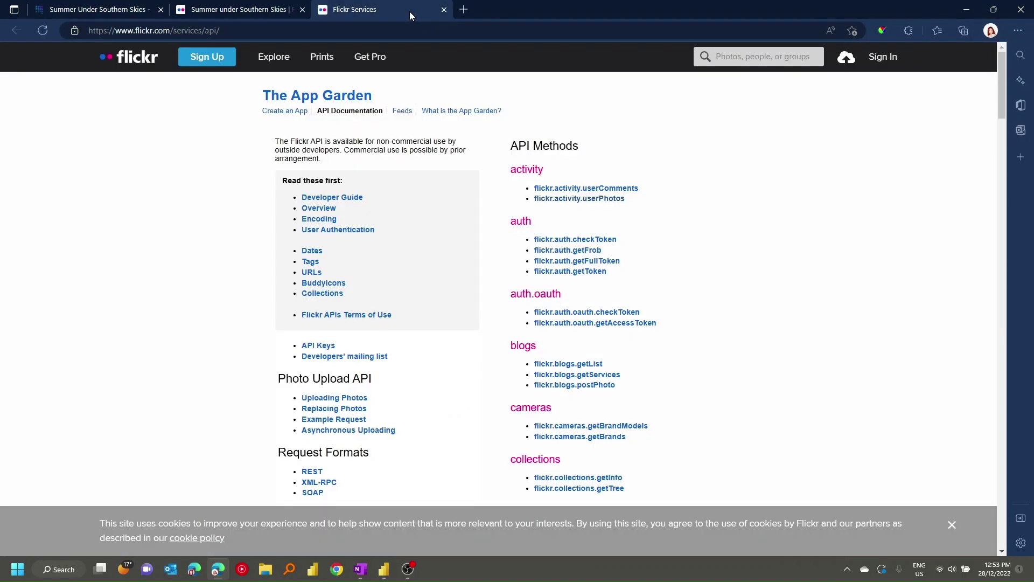
# Step: Open the flickr.activity.userPhotos method page and the Feeds page in new tabs
pyautogui.rightClick(580, 199)
pyautogui.click(638, 209)
pyautogui.click(550, 4)
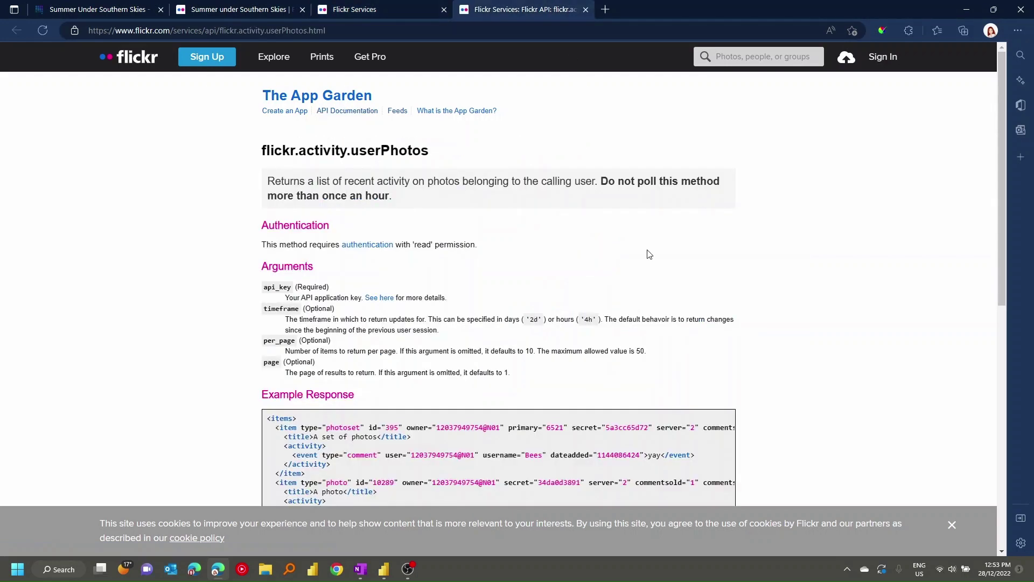
pyautogui.rightClick(397, 111)
pyautogui.click(425, 125)
# Step: Open the Public photos & video feed documentation and select its feed URL
pyautogui.click(649, 7)
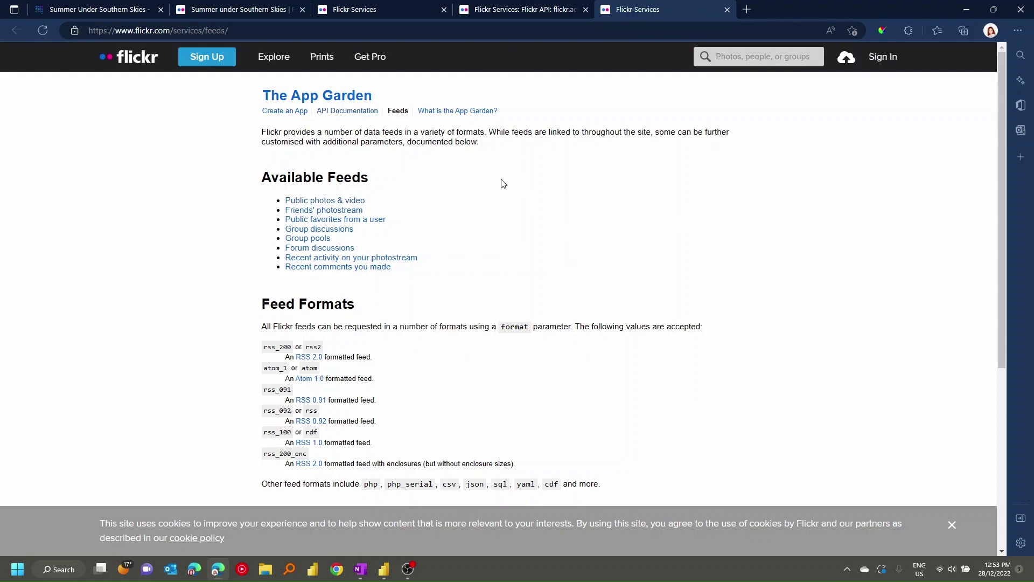
pyautogui.click(323, 200)
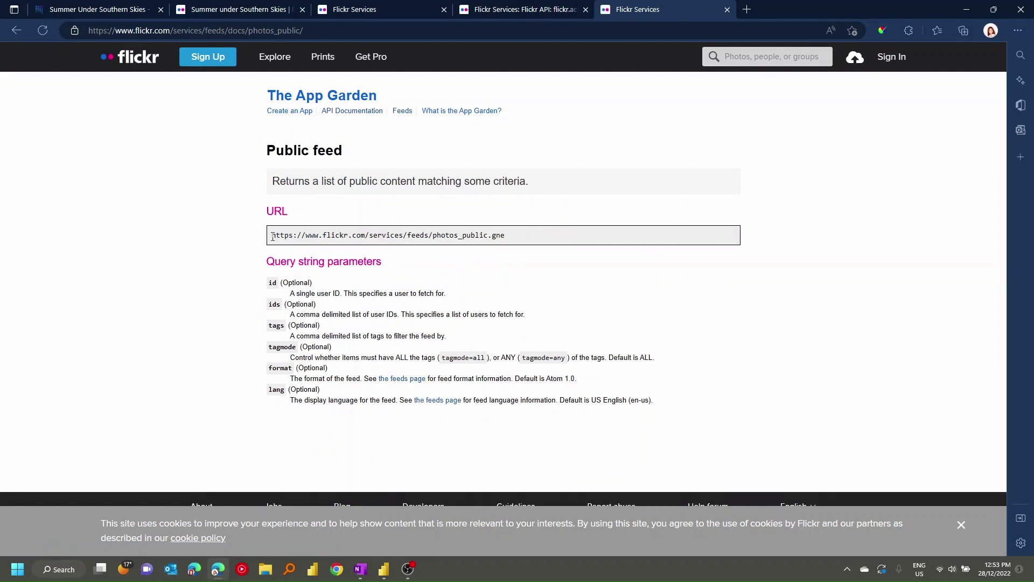
pyautogui.moveTo(272, 237); pyautogui.dragTo(560, 233)
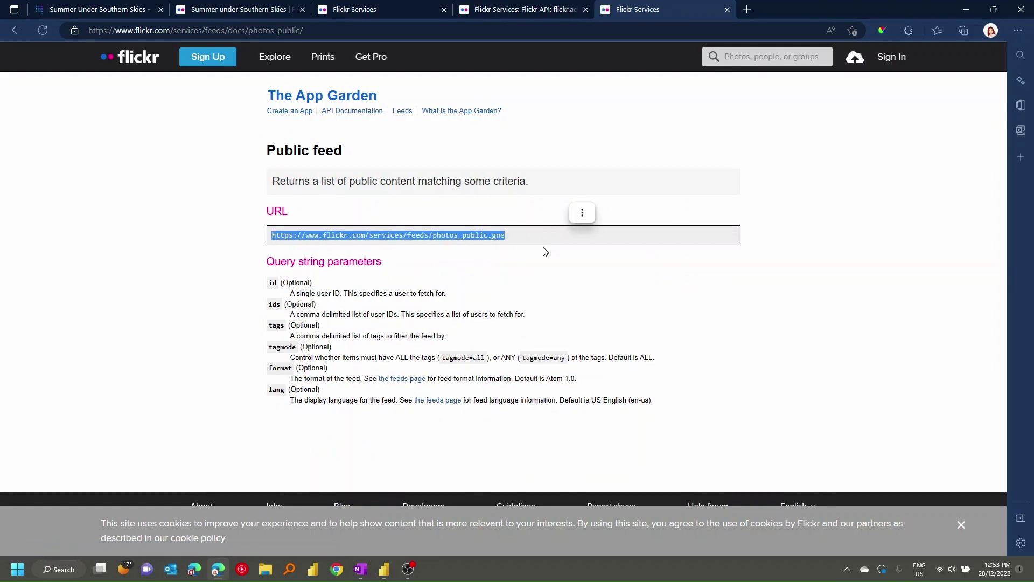
pyautogui.click(545, 252)
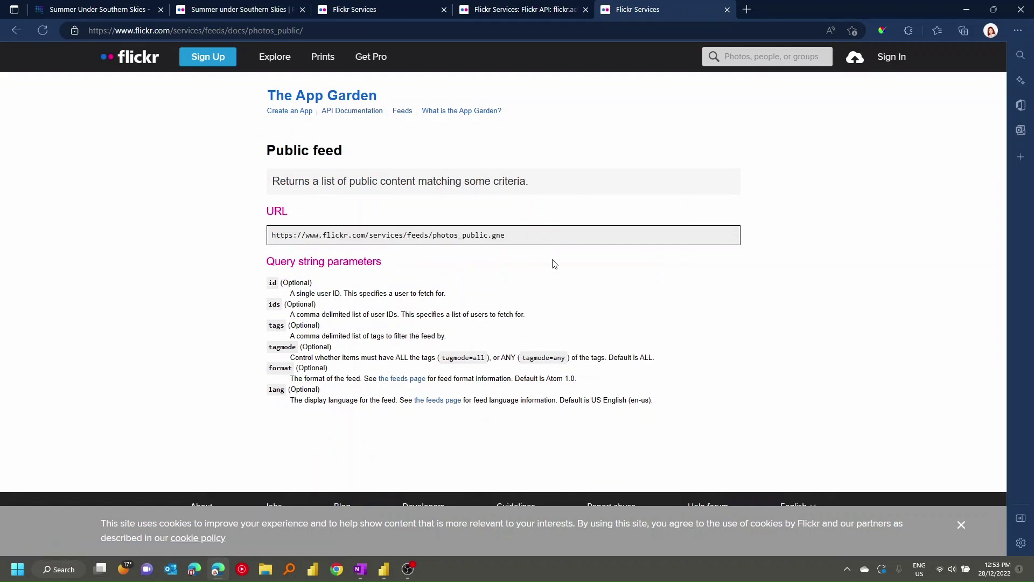
# Step: Highlight the id query parameter and its description, then return to the album tab
pyautogui.moveTo(266, 262); pyautogui.dragTo(678, 417)
pyautogui.click(266, 277)
pyautogui.doubleClick(272, 284)
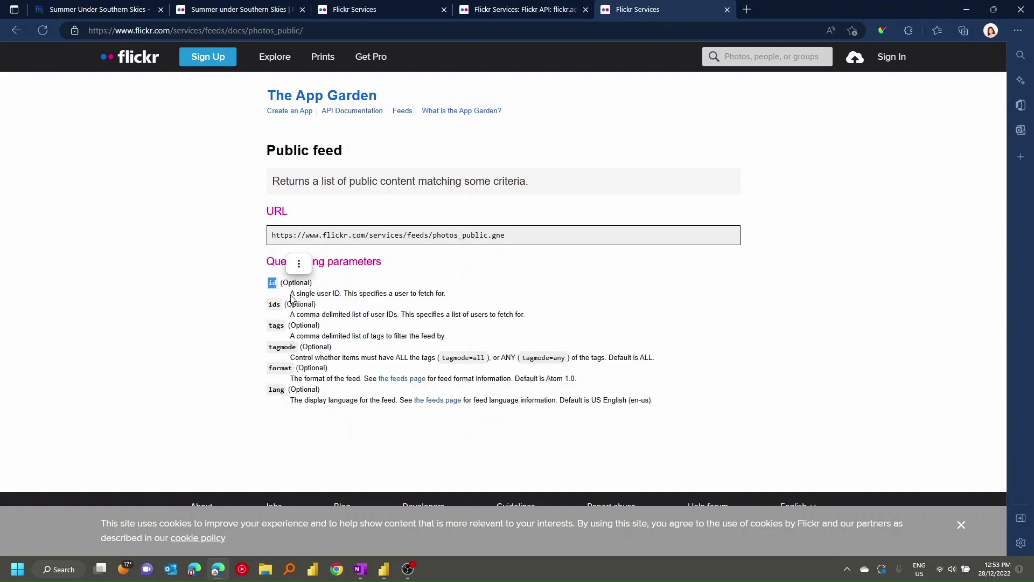
pyautogui.moveTo(290, 293); pyautogui.dragTo(342, 294)
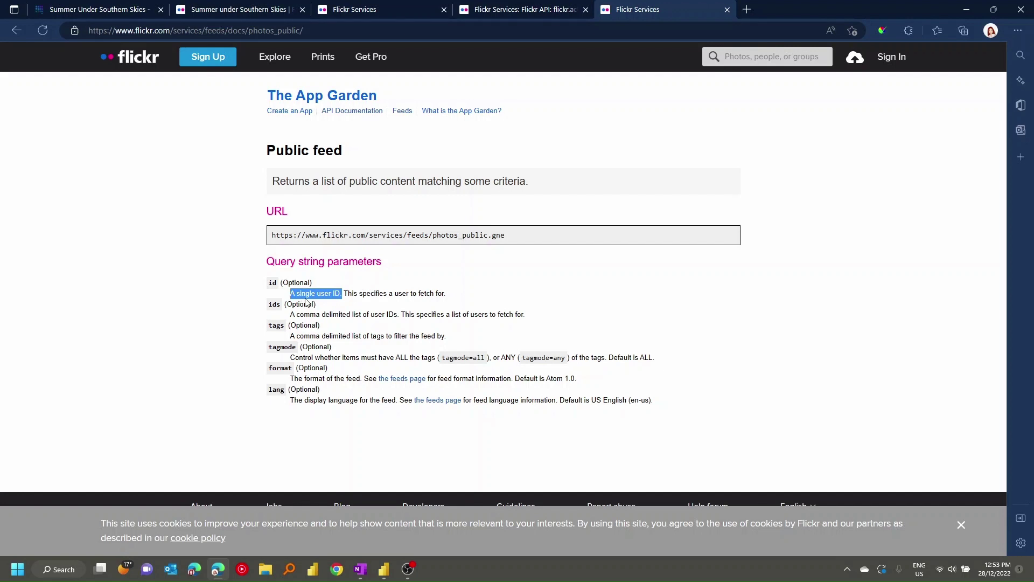
pyautogui.click(267, 8)
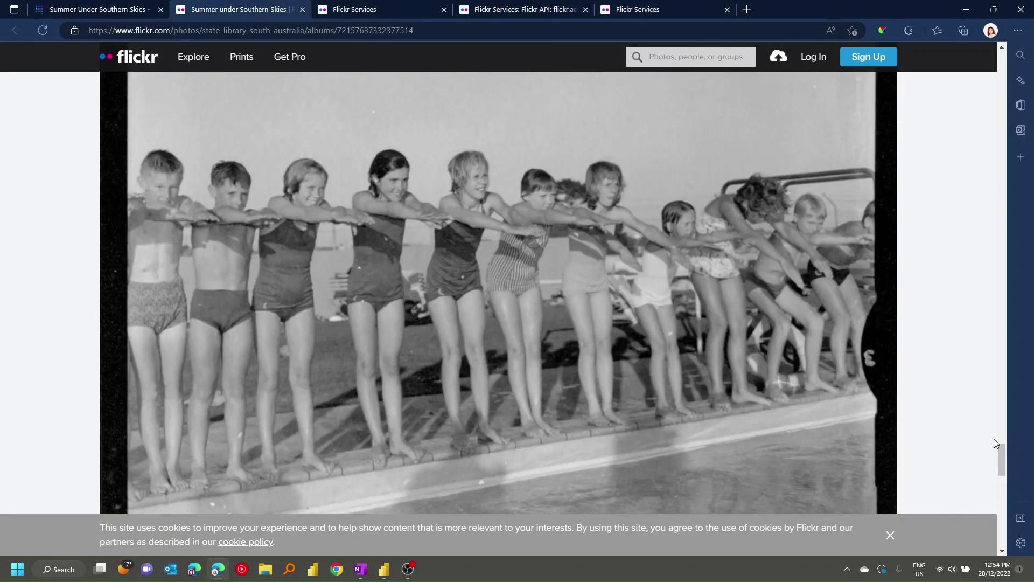
# Step: Go from the album to the State Library of South Australia's photostream
pyautogui.scroll(5, 996, 441)
pyautogui.scroll(15, 1003, 334)
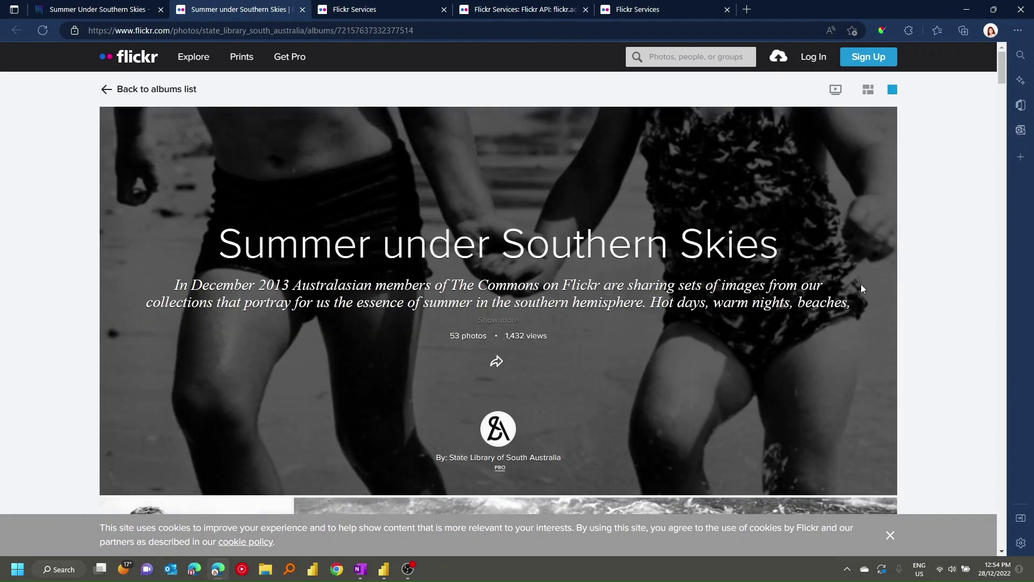
pyautogui.scroll(-3, 852, 294)
pyautogui.scroll(3, 852, 297)
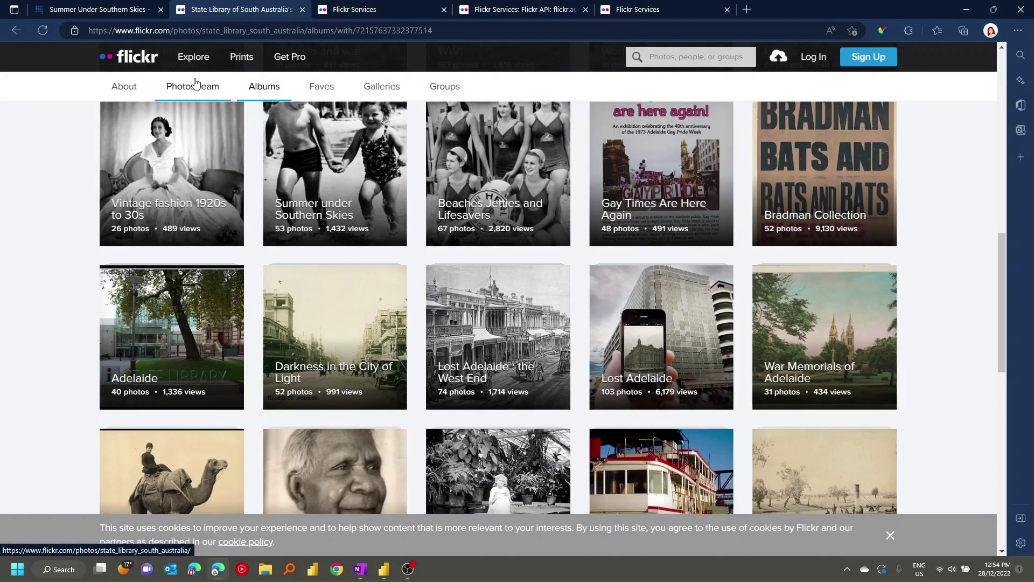
pyautogui.click(194, 86)
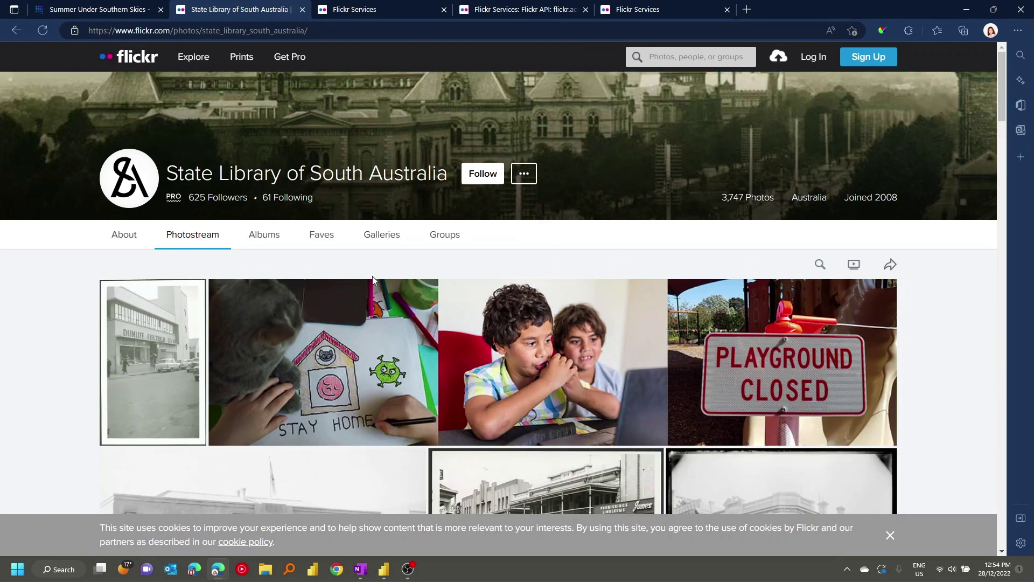
# Step: Copy the photostream's embed code from the Share dialog and open Windows search
pyautogui.click(890, 266)
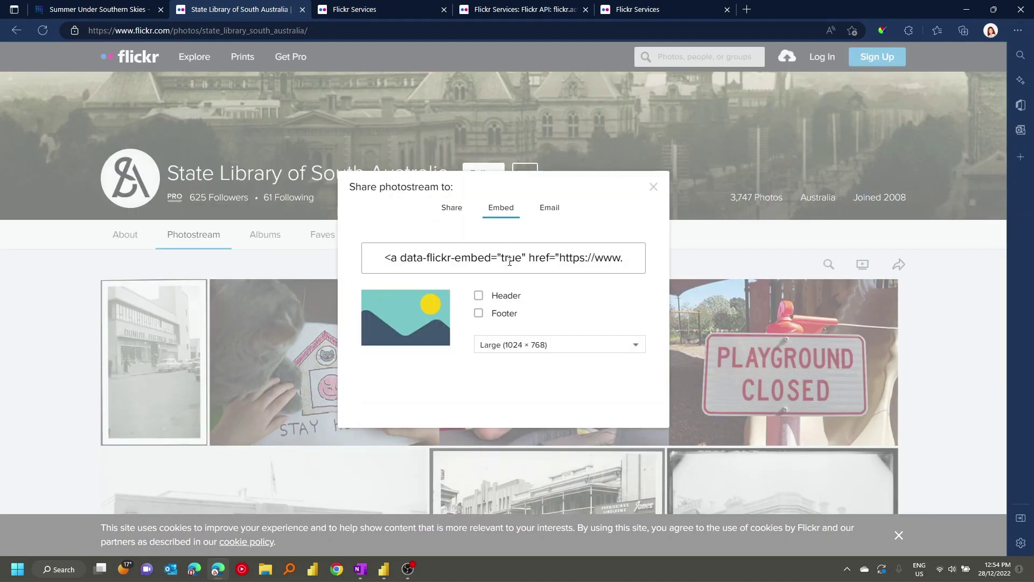
pyautogui.click(528, 259)
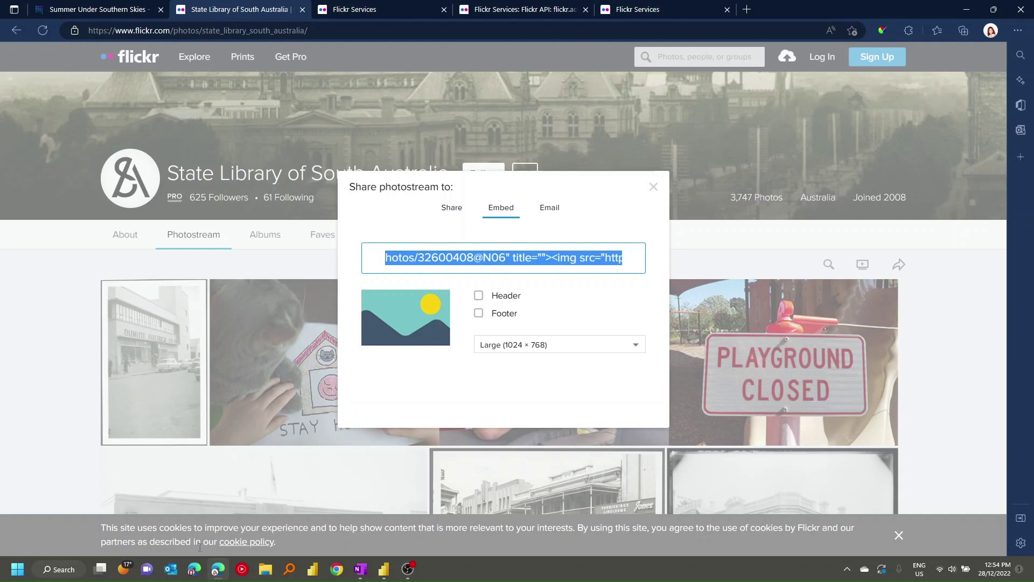
pyautogui.click(59, 569)
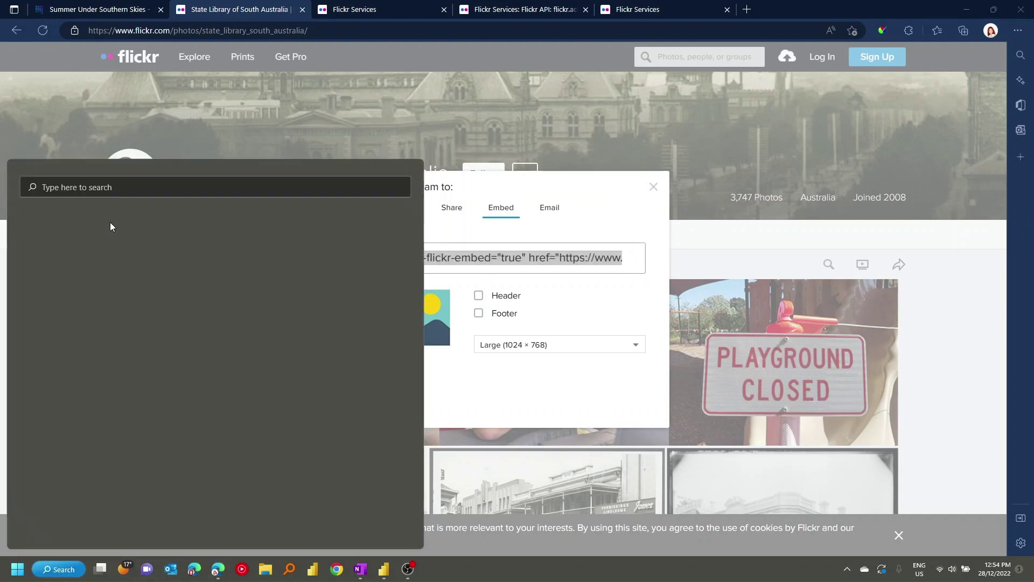
# Step: Launch Notepad and paste the Flickr embed code into a new note
pyautogui.write('notepad')
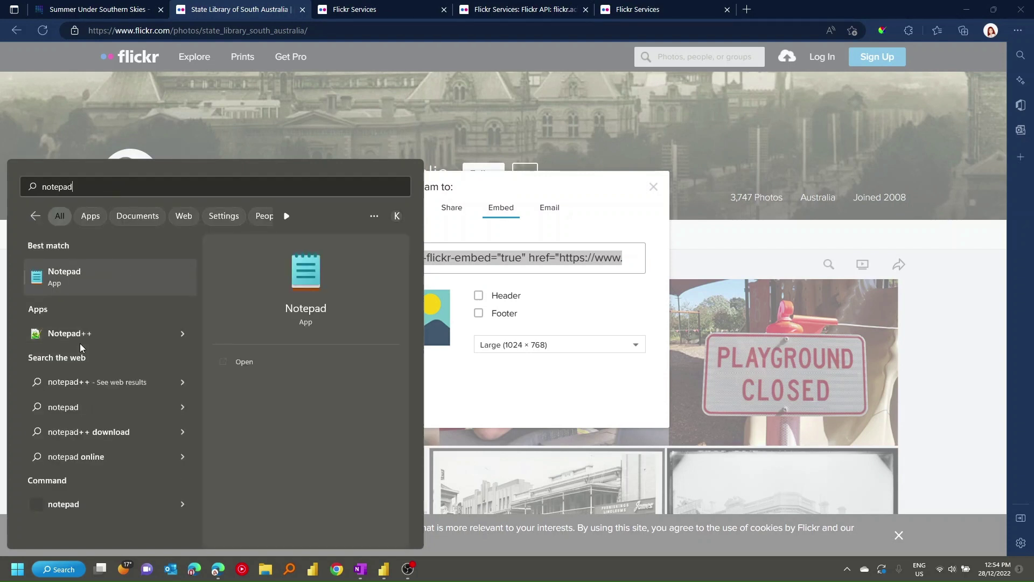
pyautogui.click(66, 274)
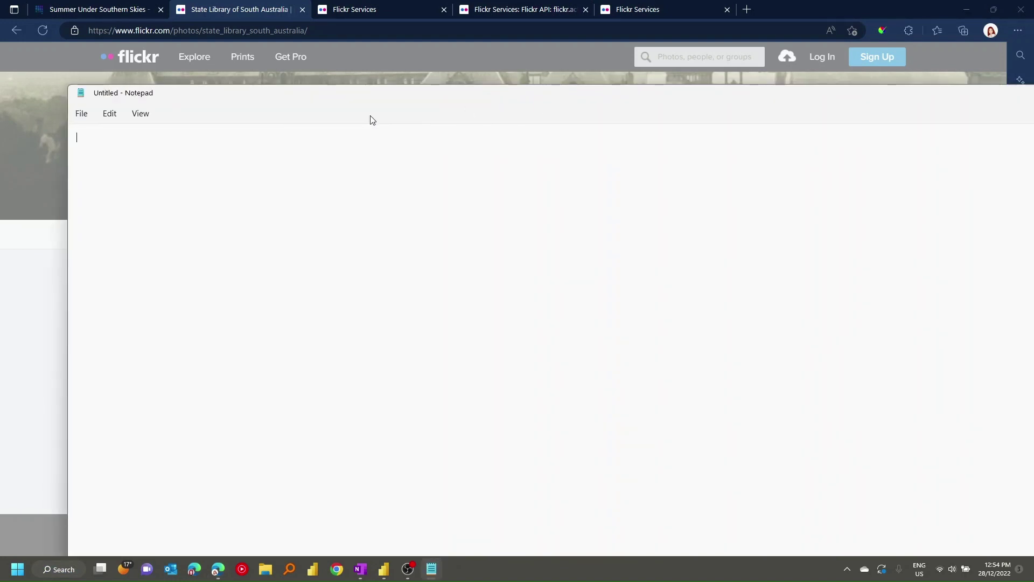
pyautogui.hotkey('ctrl', 'v')
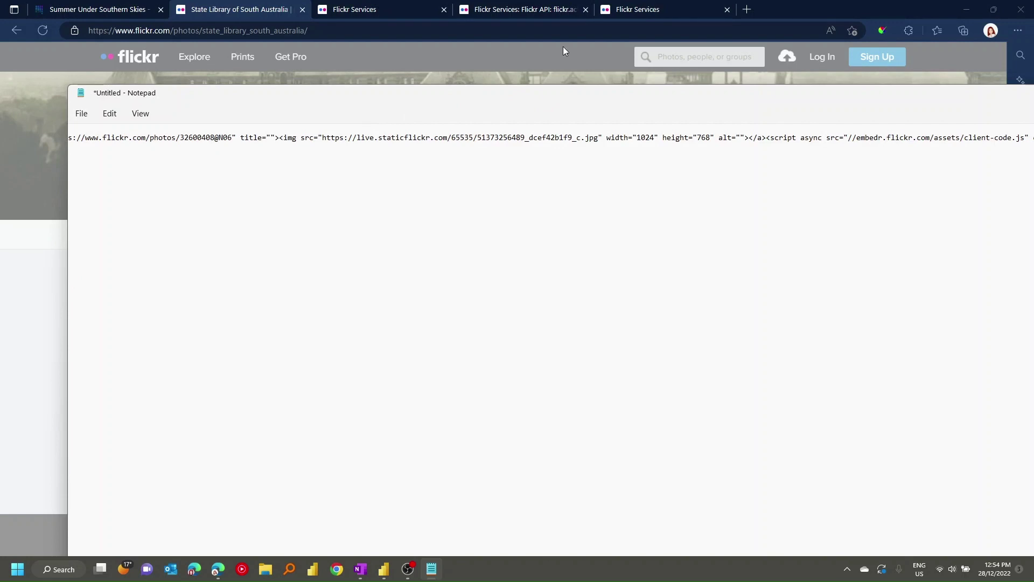
# Step: Maximize Notepad and select the library's user ID after /photos/
pyautogui.doubleClick(555, 92)
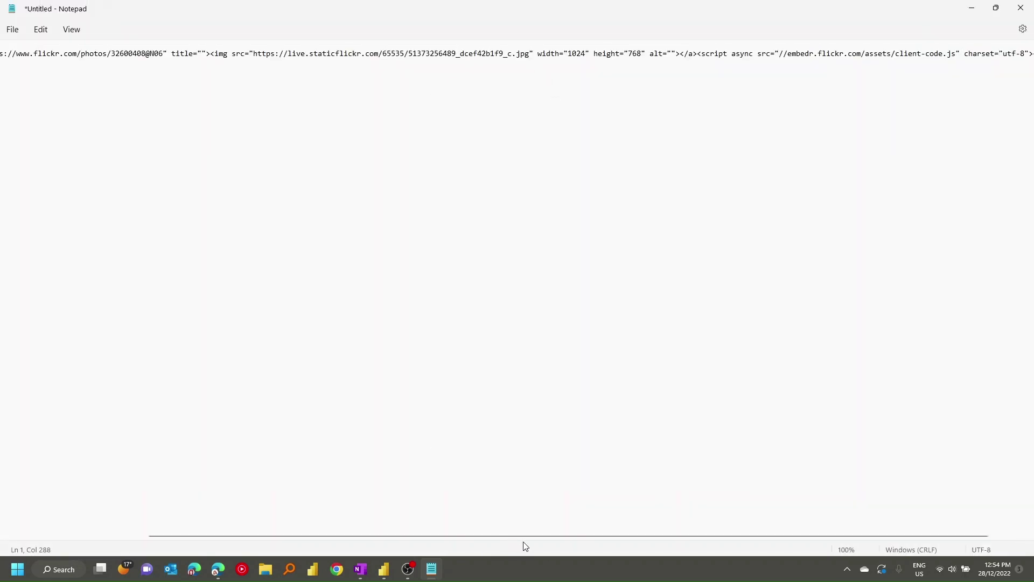
pyautogui.moveTo(524, 536); pyautogui.dragTo(346, 539)
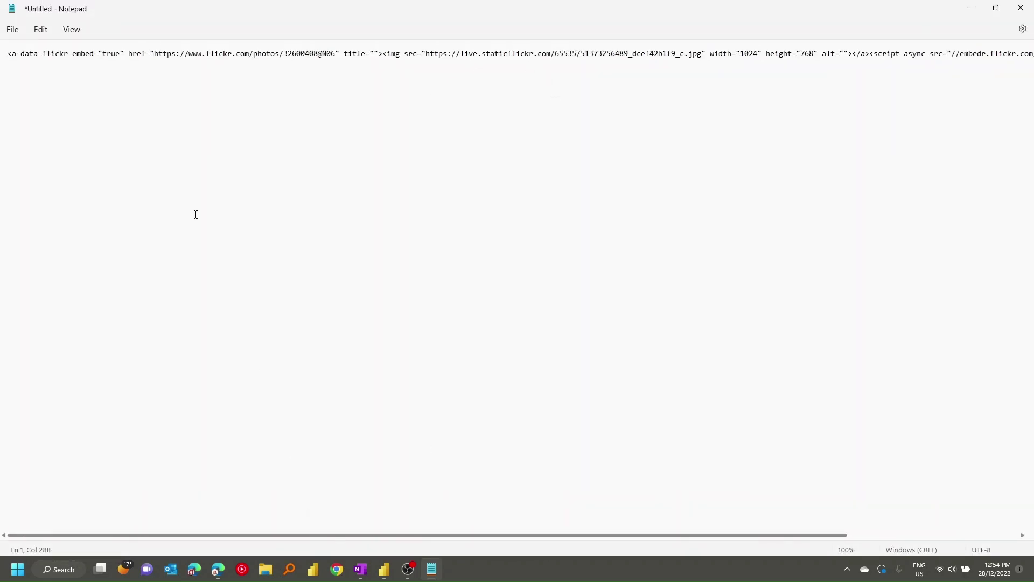
pyautogui.moveTo(284, 56); pyautogui.dragTo(338, 56)
pyautogui.hotkey('ctrl', 'c')
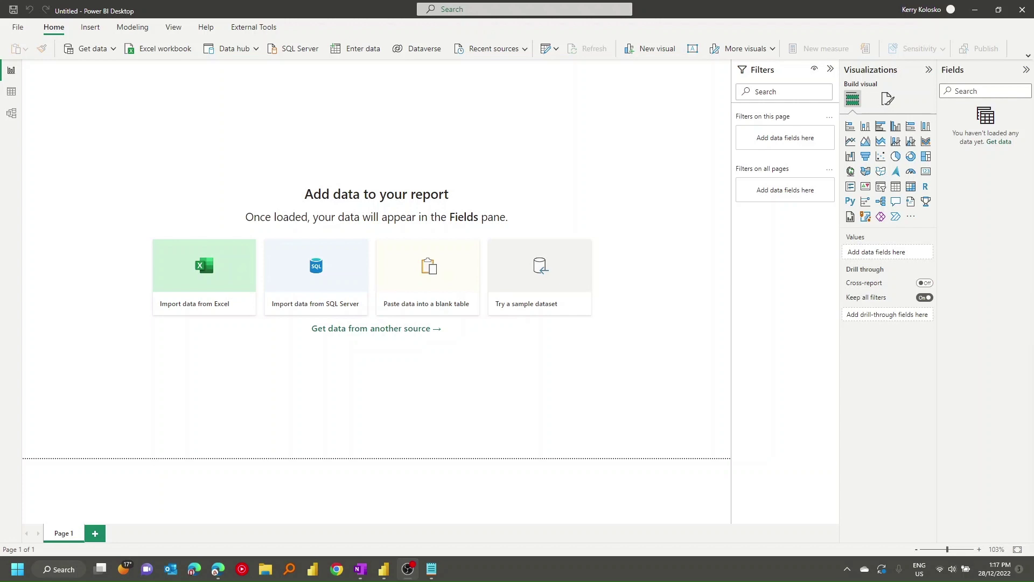
# Step: Search Get data for 'Web' and connect with the Web connector
pyautogui.click(92, 49)
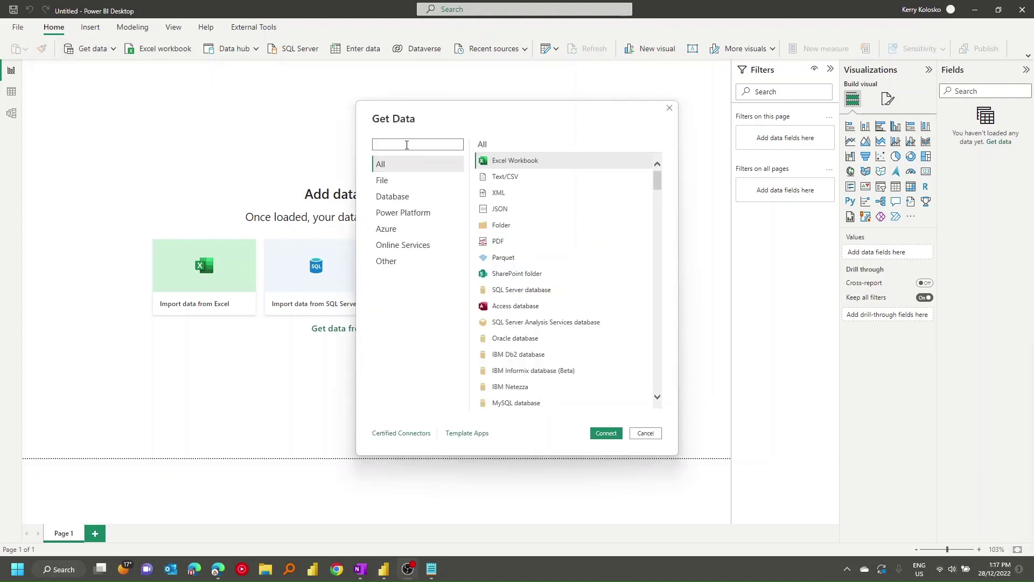
pyautogui.click(407, 142)
pyautogui.write('Web')
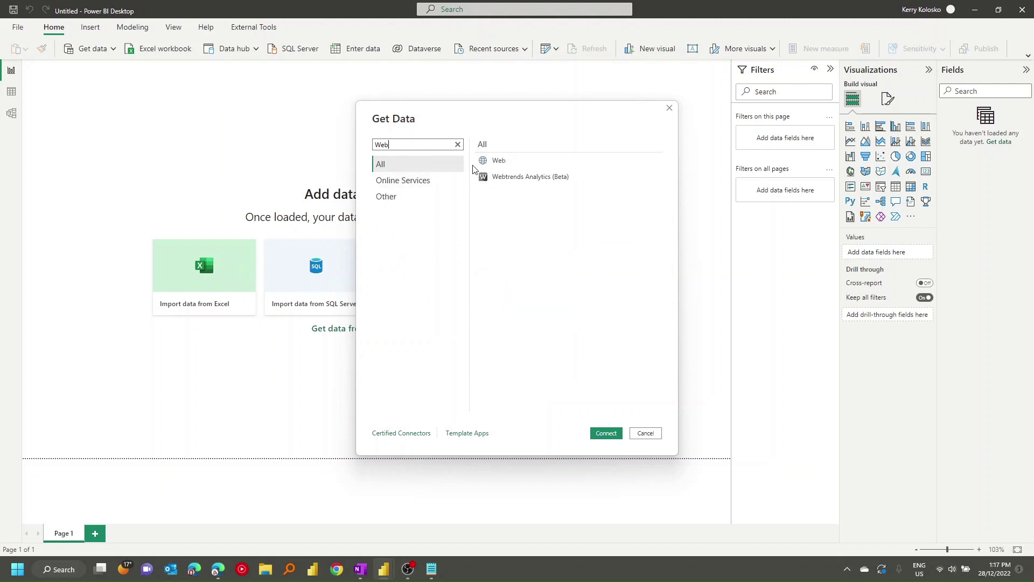
pyautogui.click(606, 434)
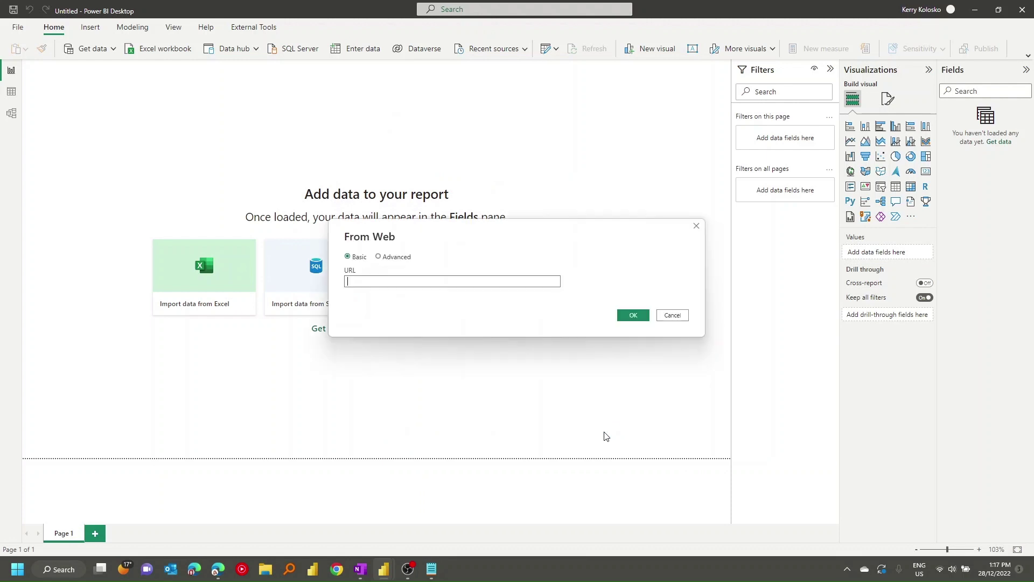
pyautogui.hotkey('alt', 'Tab')
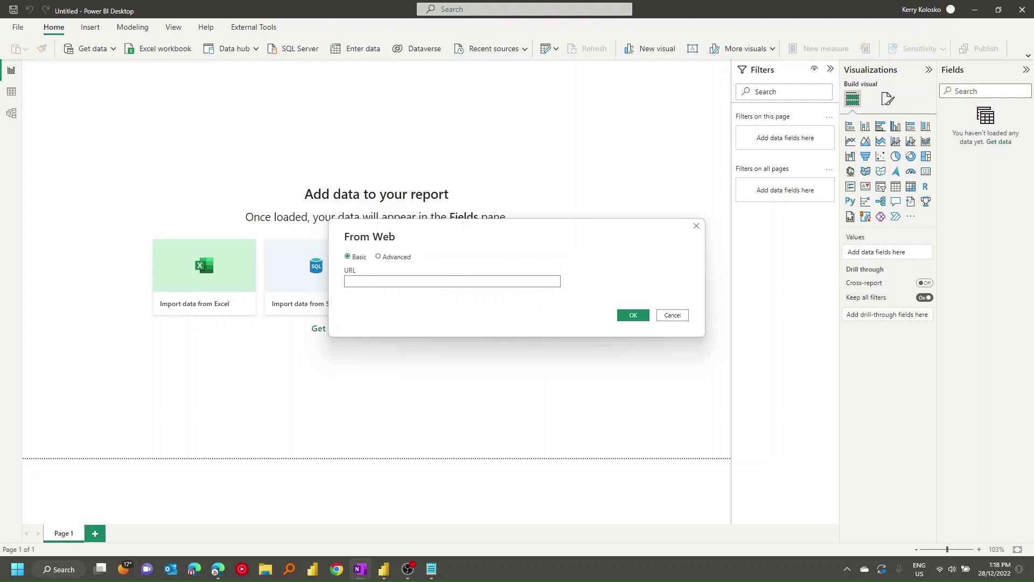
pyautogui.click(443, 284)
pyautogui.write('https://www.flickr.com/services/feeds/photos_public.gne')
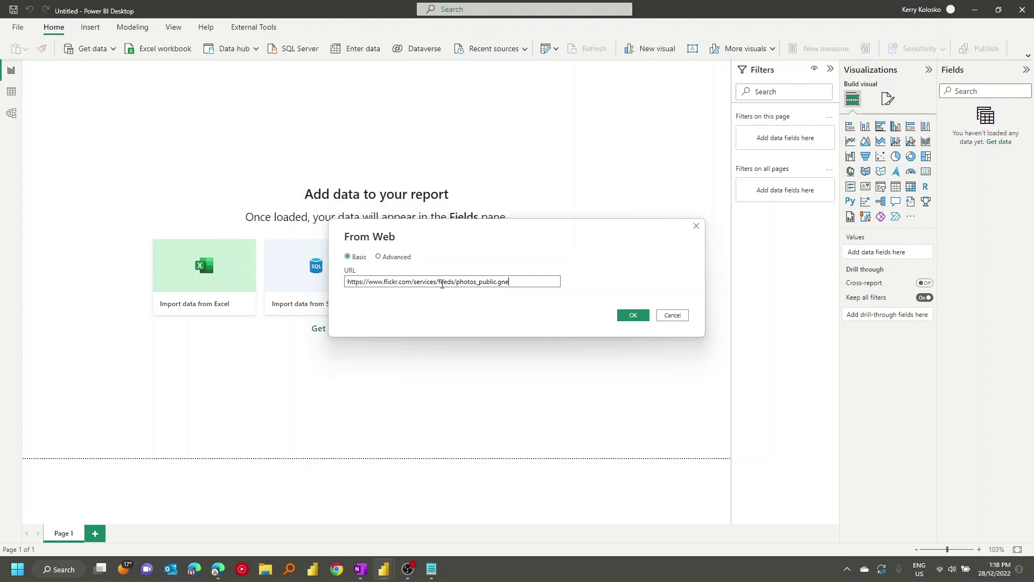
pyautogui.click(218, 569)
# Step: Review the public feed's query string parameters, then return to the untitled Power BI report
pyautogui.click(656, 7)
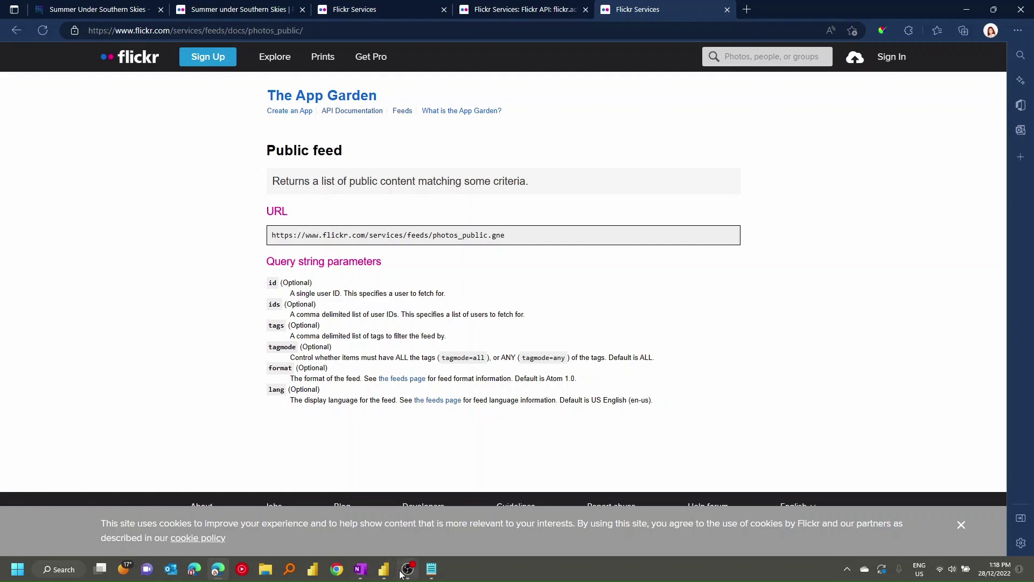
pyautogui.moveTo(390, 576)
pyautogui.click(412, 543)
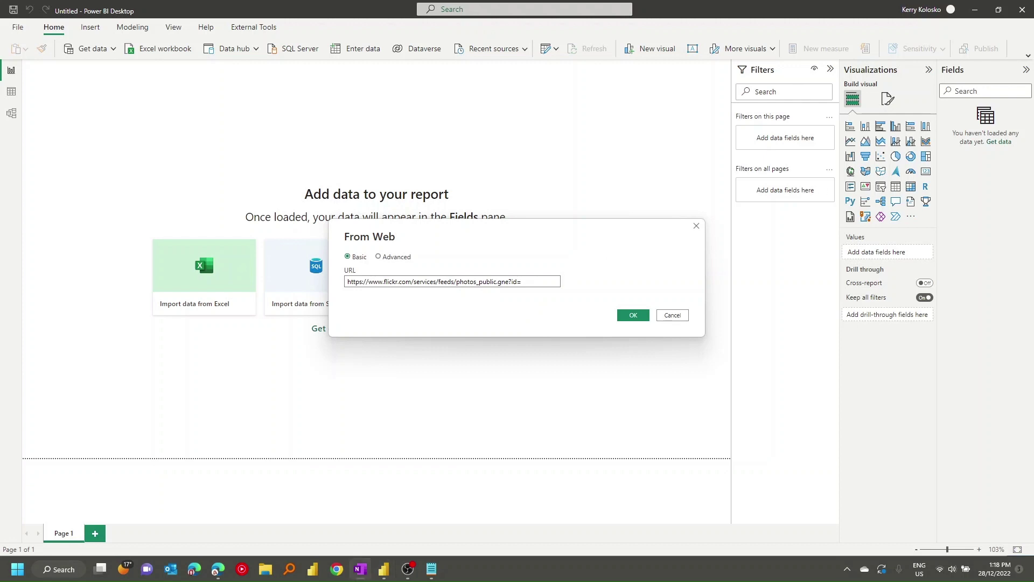
# Step: Paste the library's Flickr user ID after ?id= in the From Web URL
pyautogui.click(531, 283)
pyautogui.hotkey('ctrl', 'v')
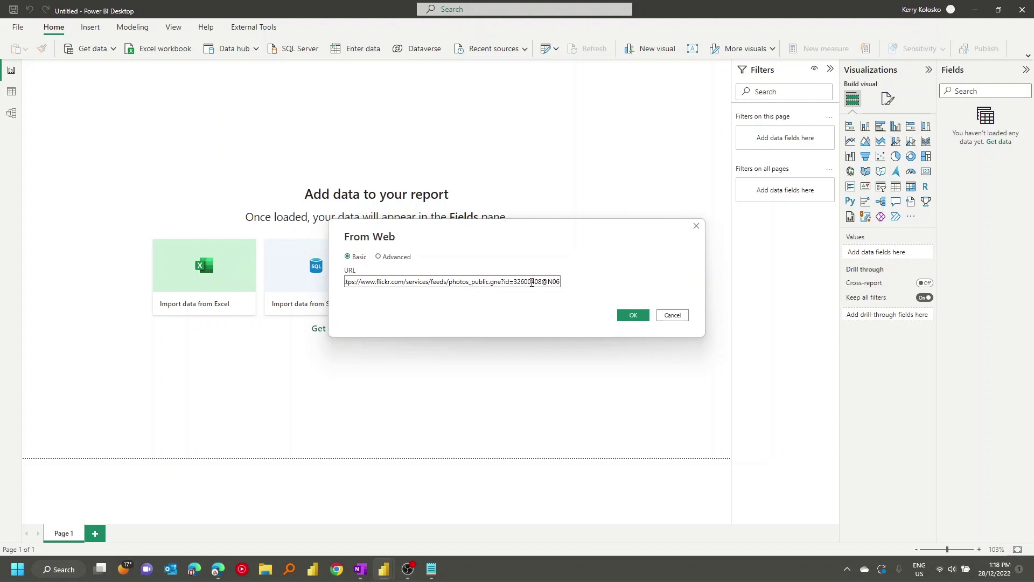
# Step: In Edge, go from the Summer under Southern Skies album to the State Library's tags list
pyautogui.click(218, 570)
pyautogui.click(251, 7)
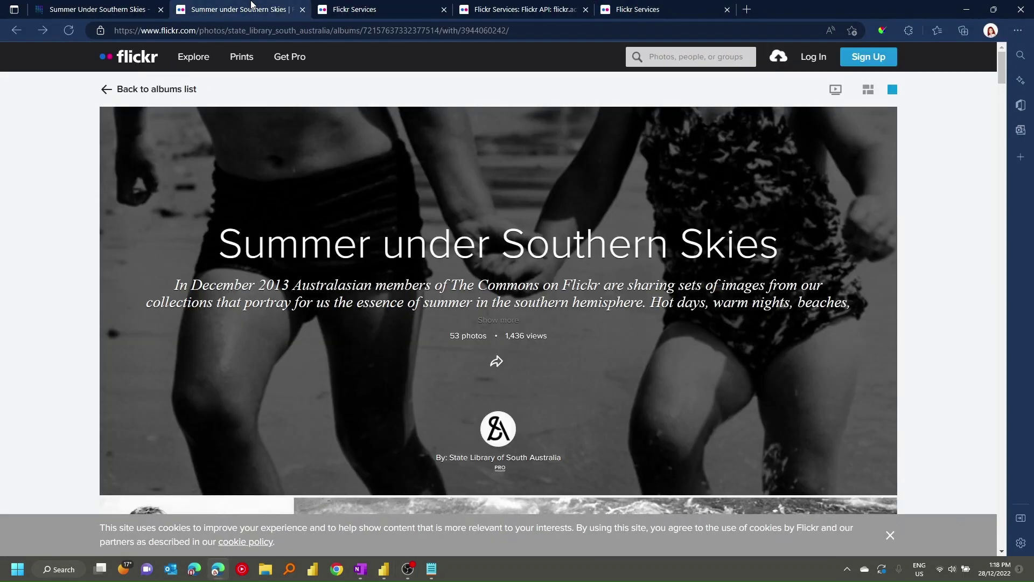
pyautogui.click(505, 461)
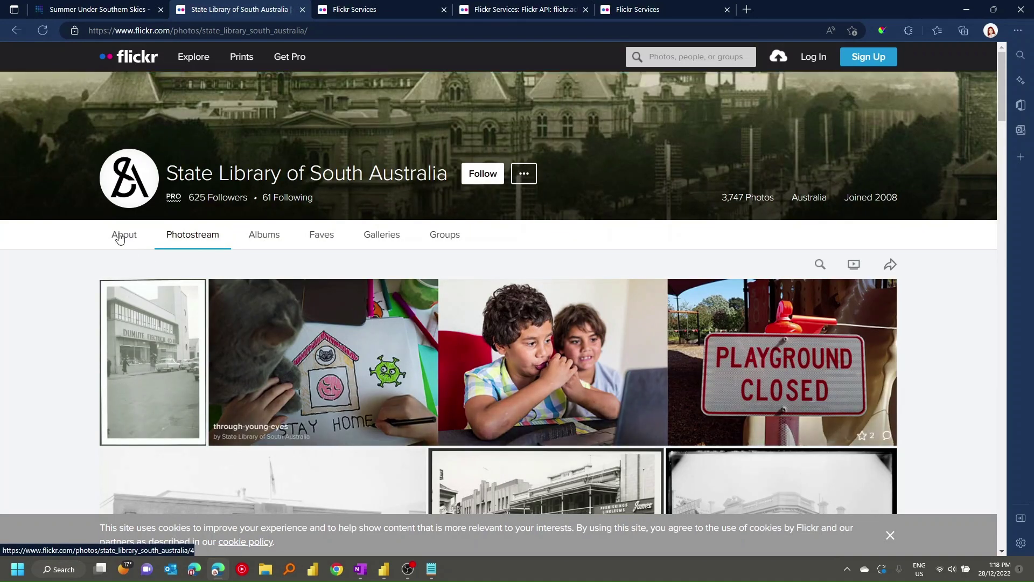
pyautogui.click(115, 242)
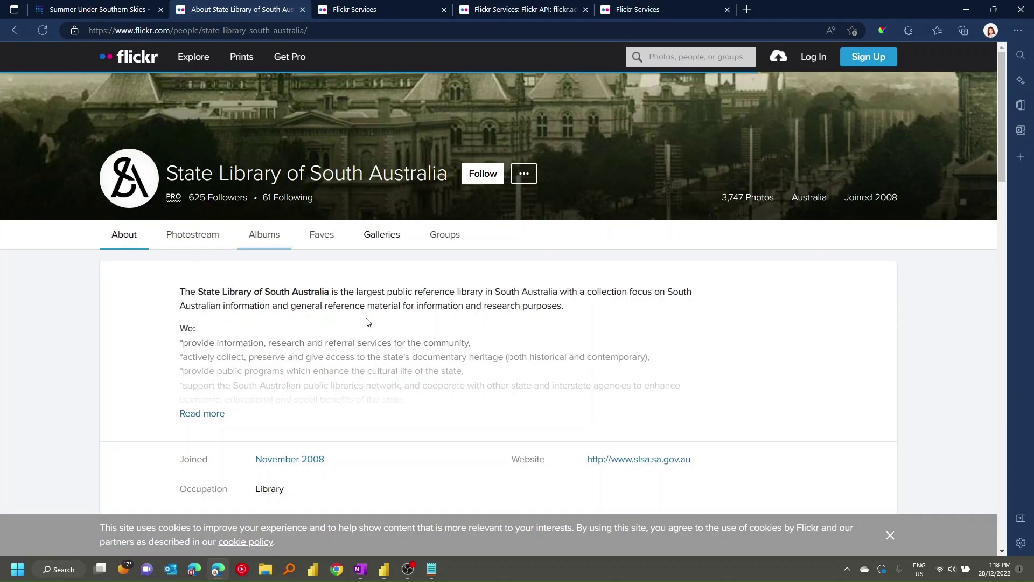
pyautogui.scroll(-5, 365, 338)
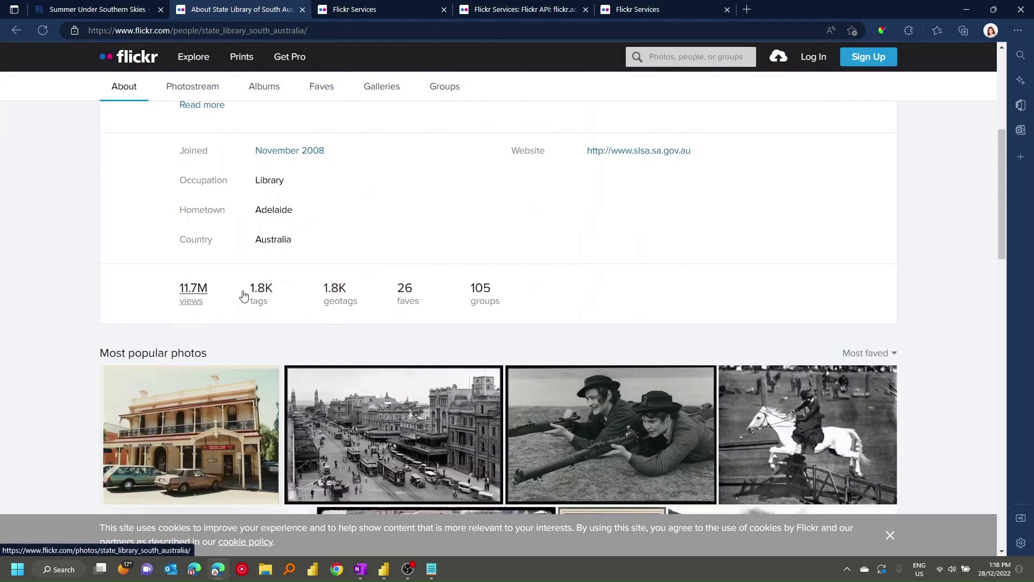
pyautogui.click(261, 294)
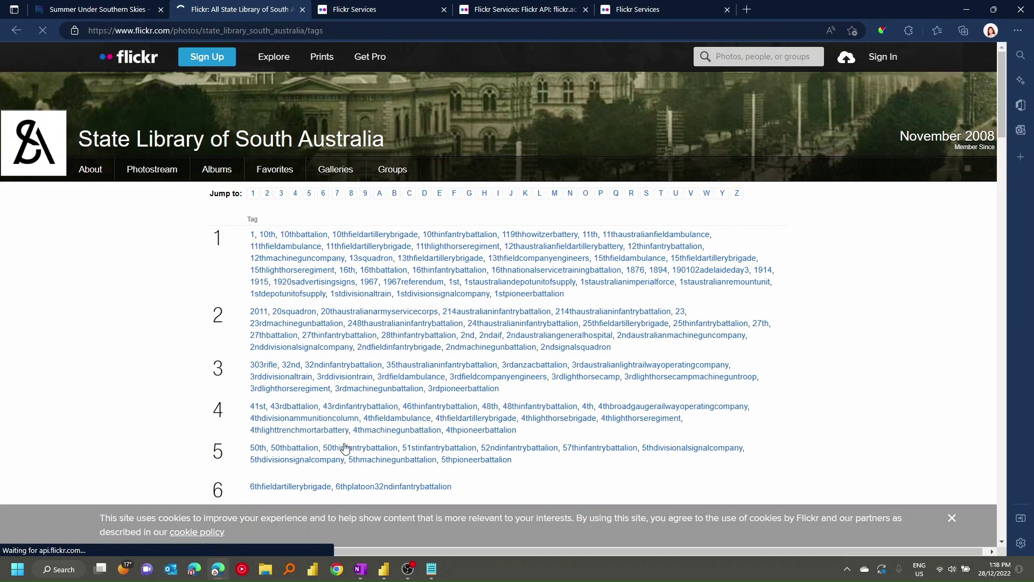
# Step: Check the australiansummerchristmas tag's photos, then open the australiansummer tag, which shows 20 photos
pyautogui.scroll(-3, 810, 251)
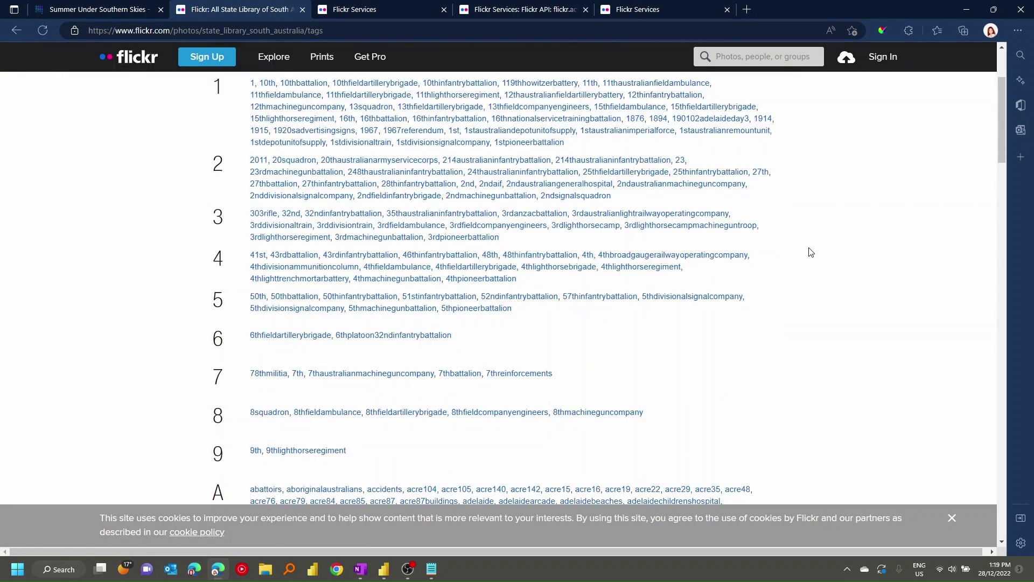
pyautogui.scroll(-6, 810, 252)
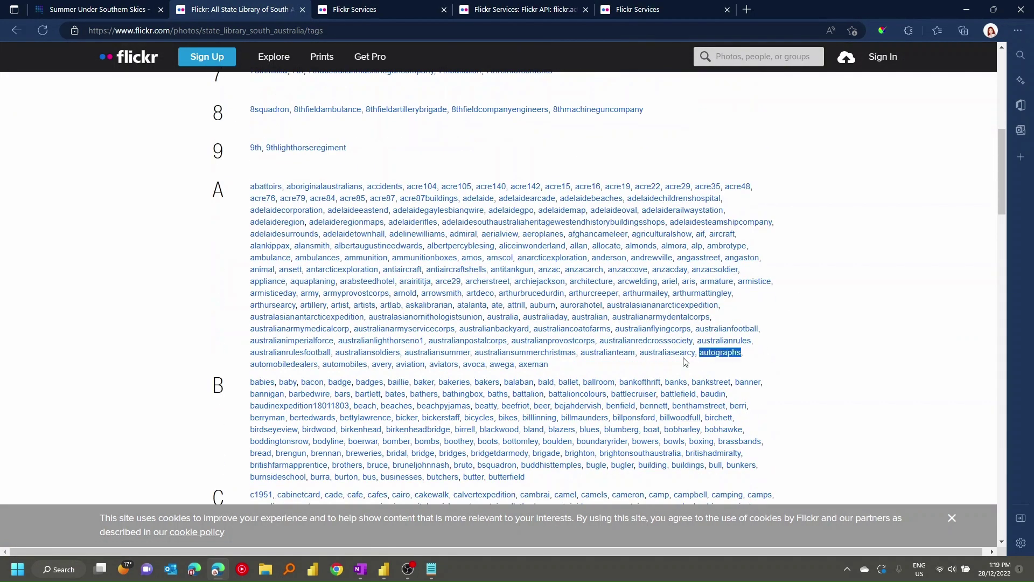
pyautogui.doubleClick(469, 359)
pyautogui.doubleClick(503, 356)
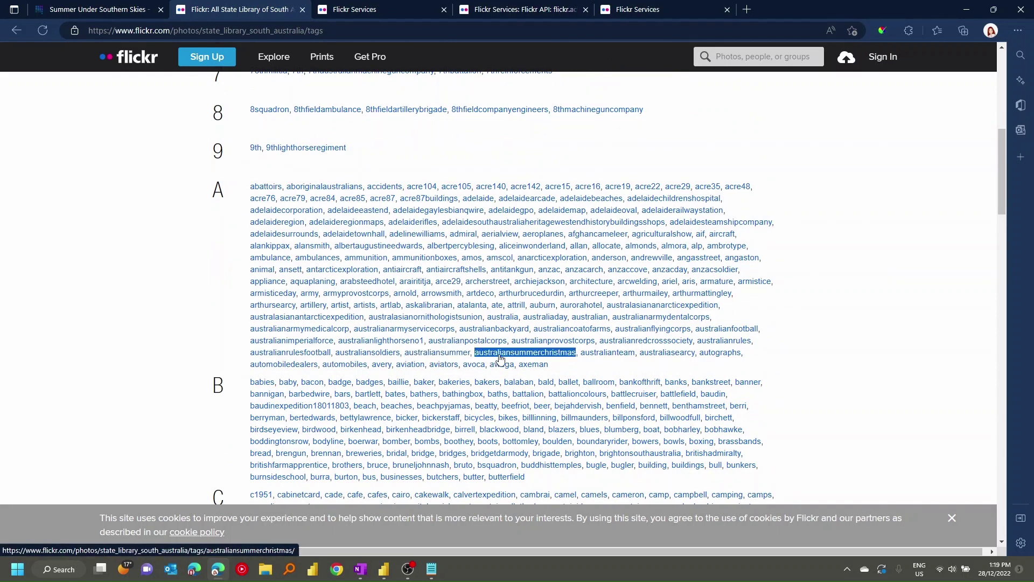
pyautogui.click(503, 358)
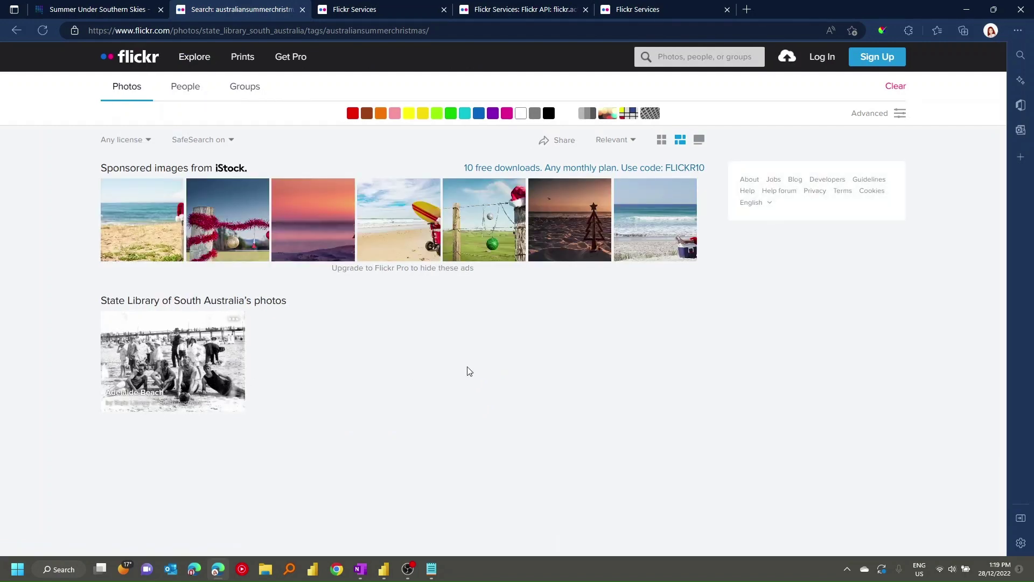
pyautogui.click(15, 38)
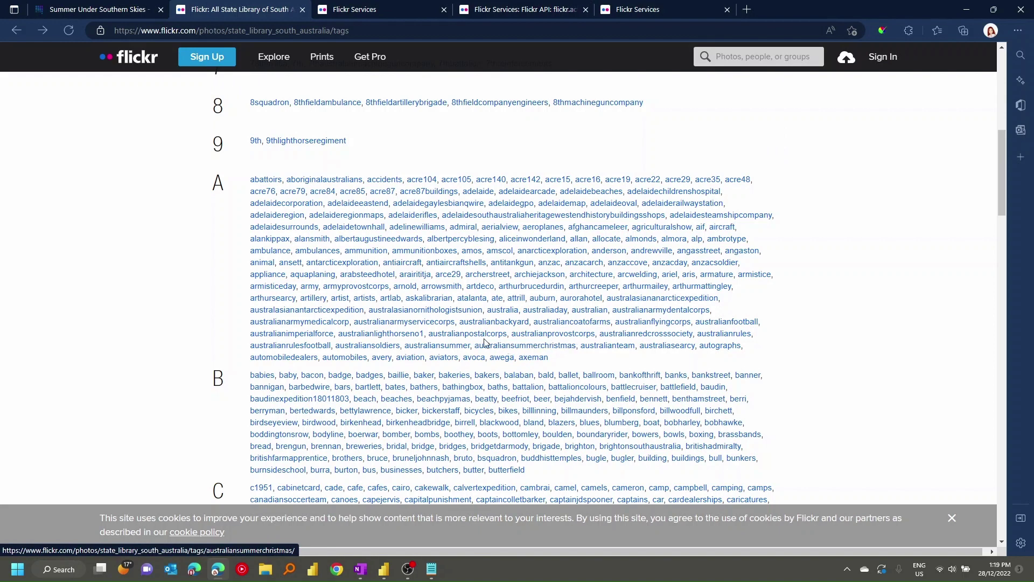
pyautogui.click(436, 345)
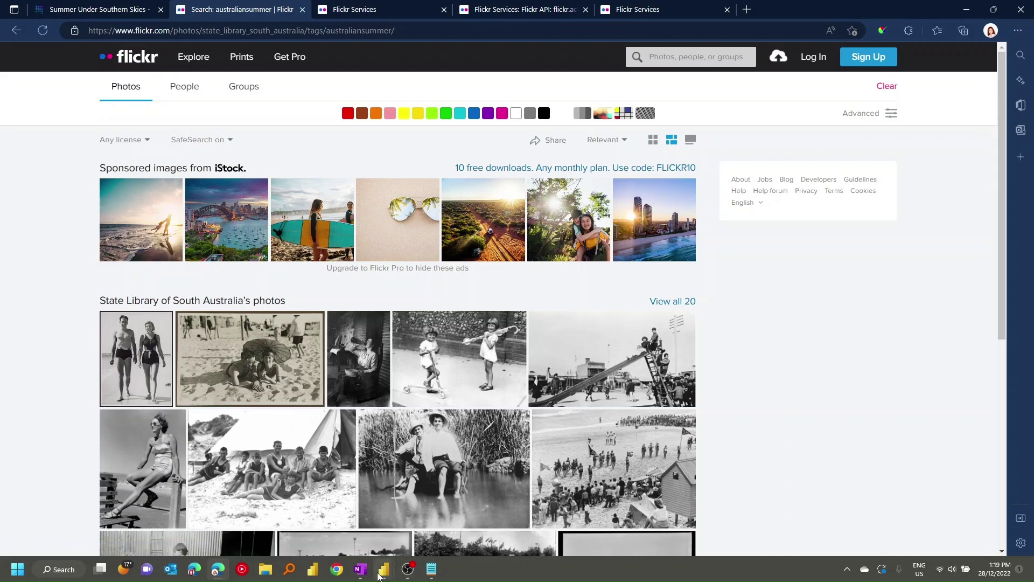
# Step: Back in Power BI's From Web dialog, append '6&tags=' to the Flickr feed URL
pyautogui.moveTo(384, 571)
pyautogui.click(442, 512)
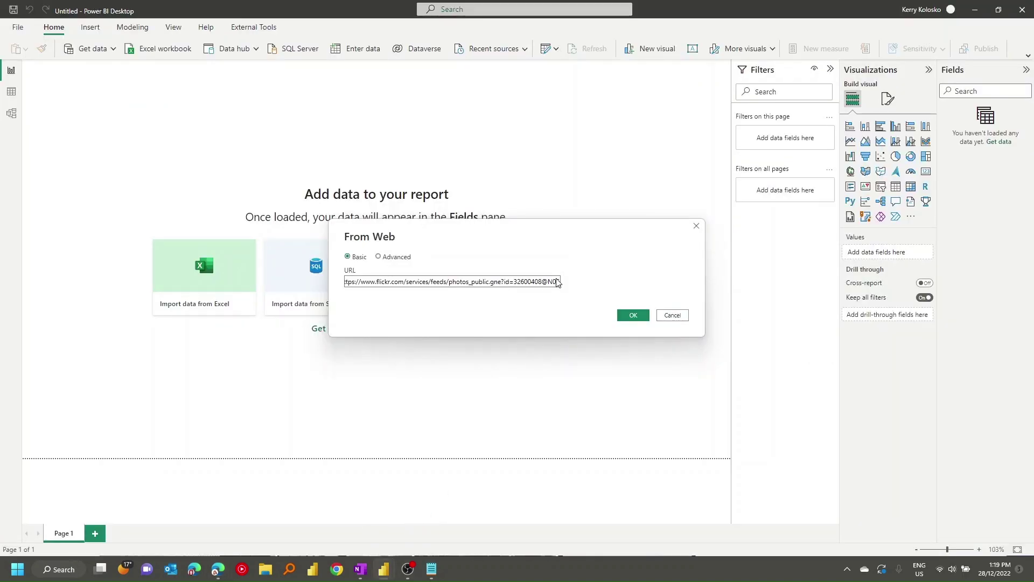
pyautogui.write('6')
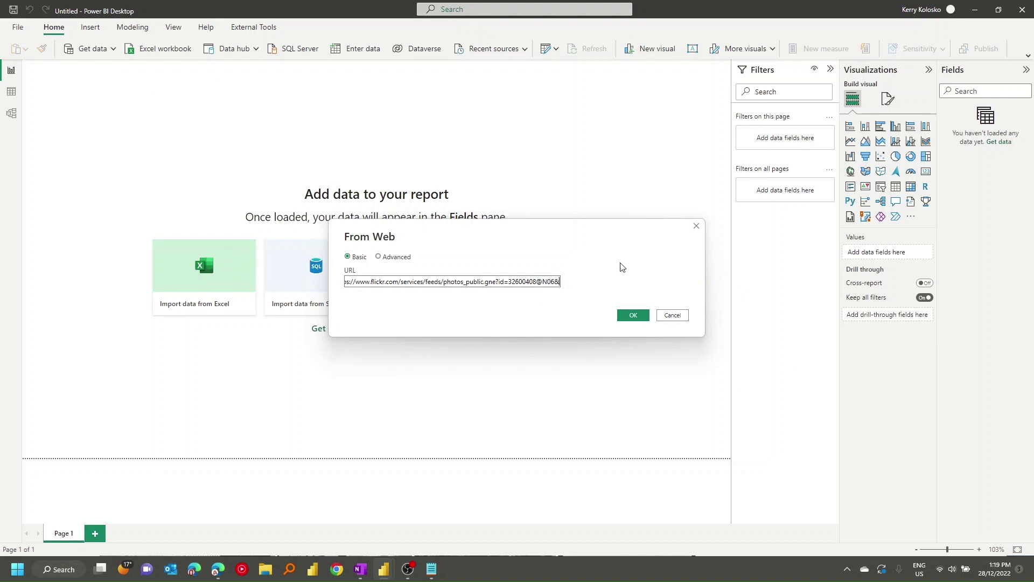
pyautogui.write('&tags=')
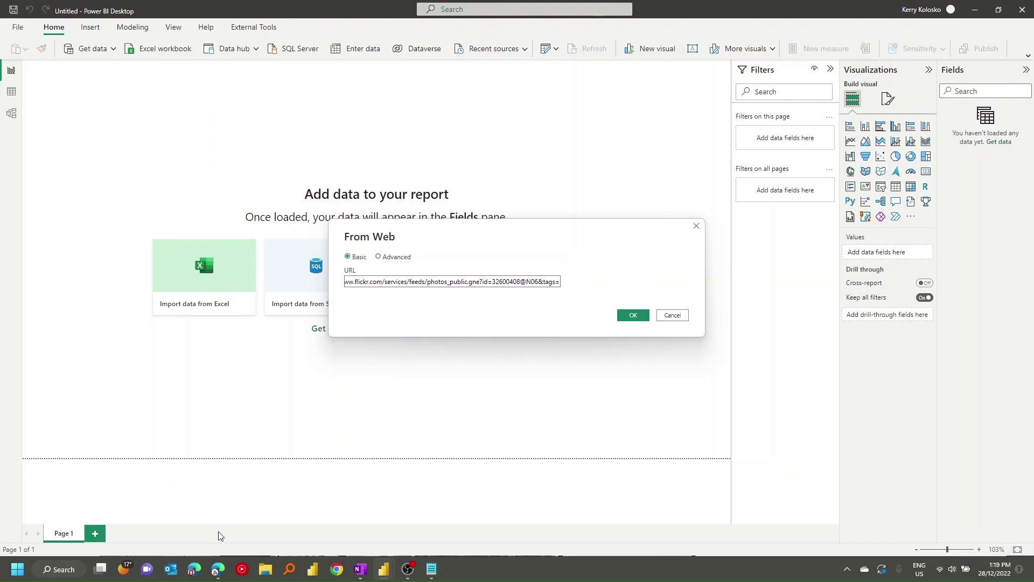
pyautogui.click(217, 569)
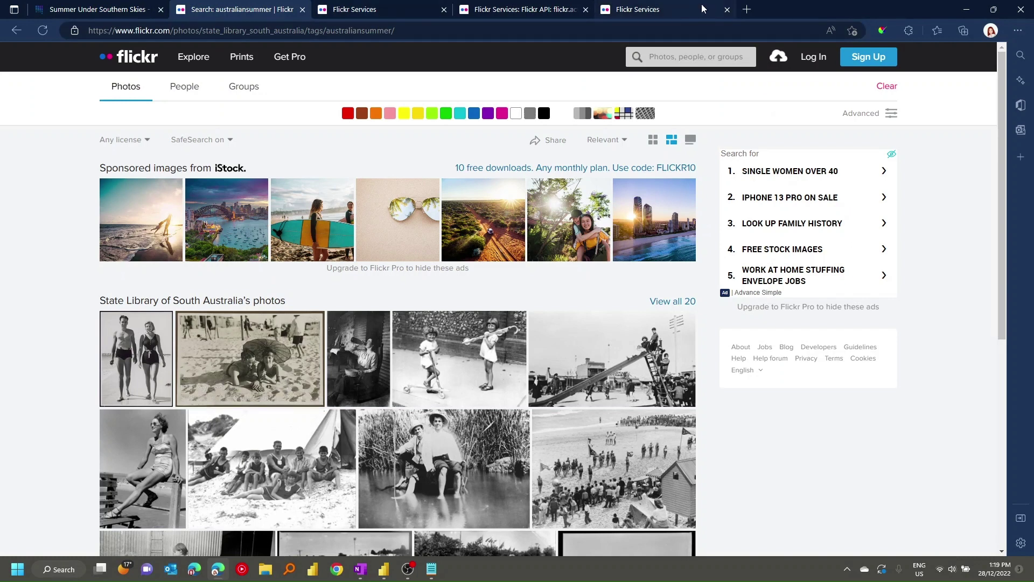
pyautogui.click(684, 9)
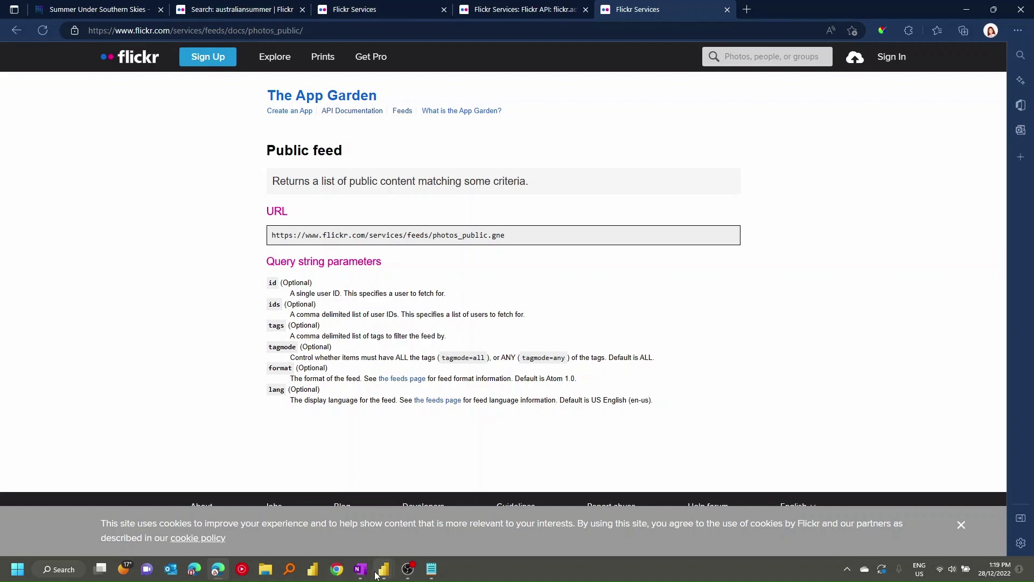
# Step: Enter 'australiansummer,australiansummerchristmas' after tags= in the From Web URL
pyautogui.moveTo(383, 570)
pyautogui.click(458, 501)
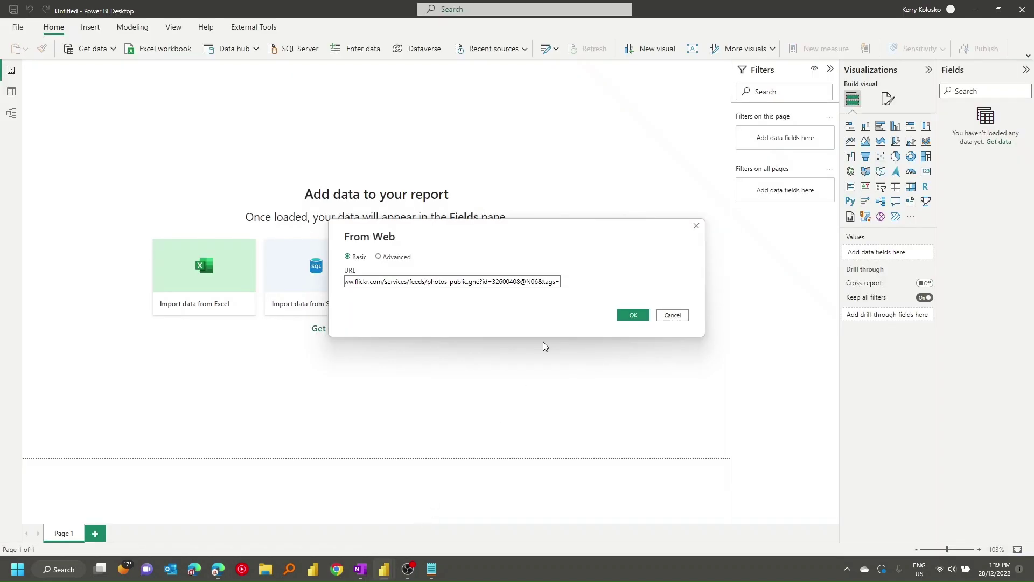
pyautogui.write('austr')
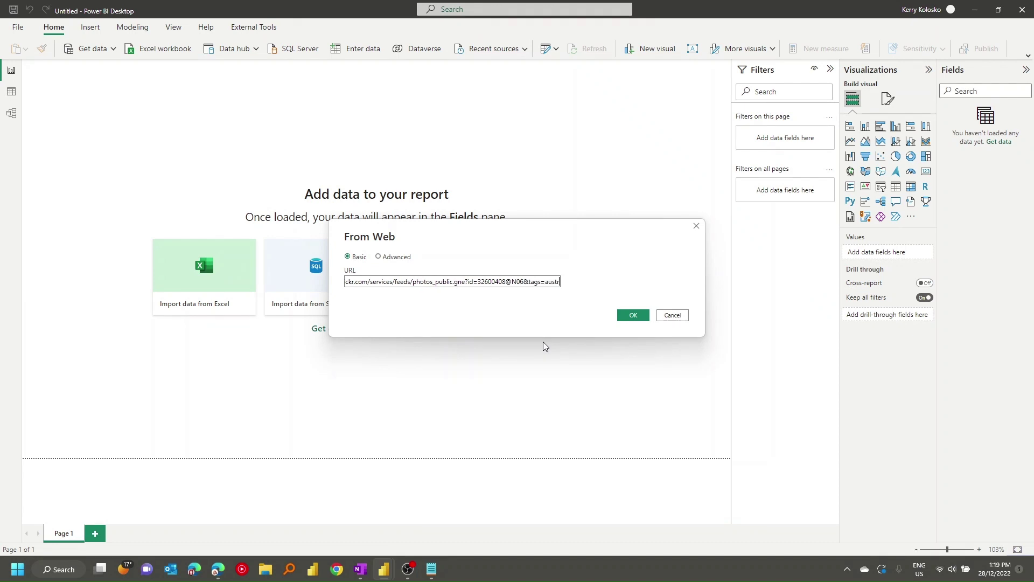
pyautogui.write('aliansummer,')
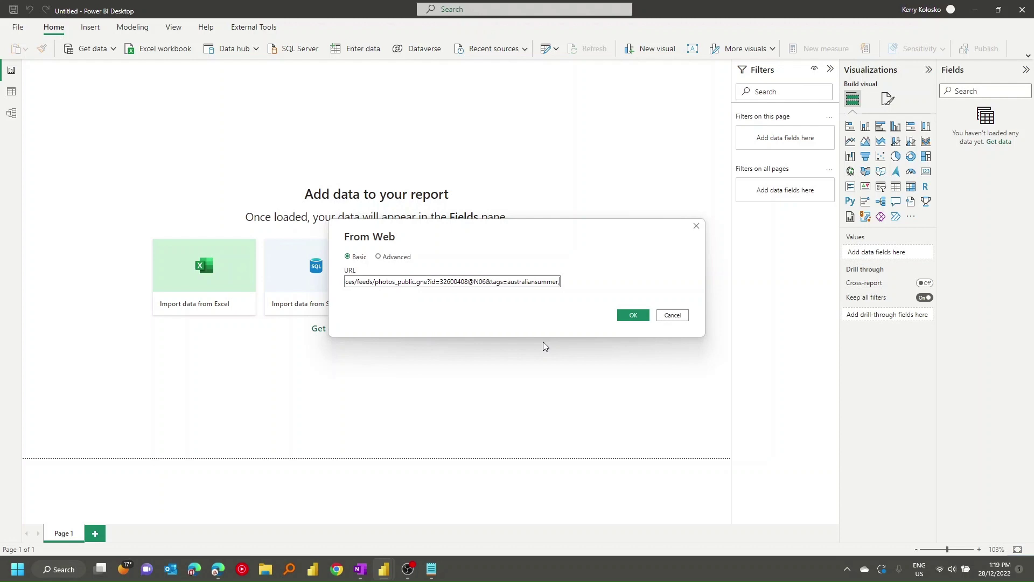
pyautogui.write('australian')
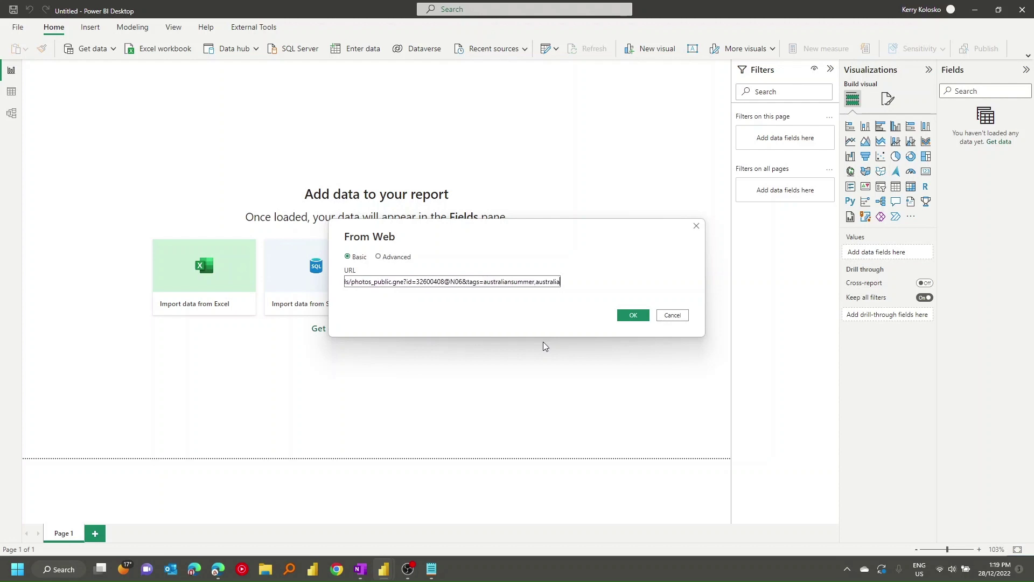
pyautogui.write('summerchri')
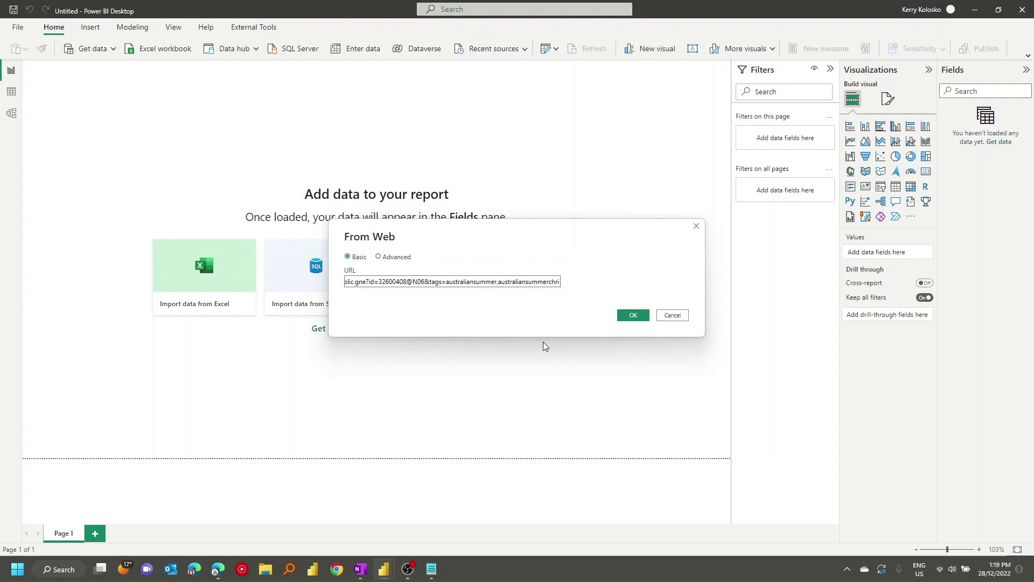
pyautogui.write('stmas')
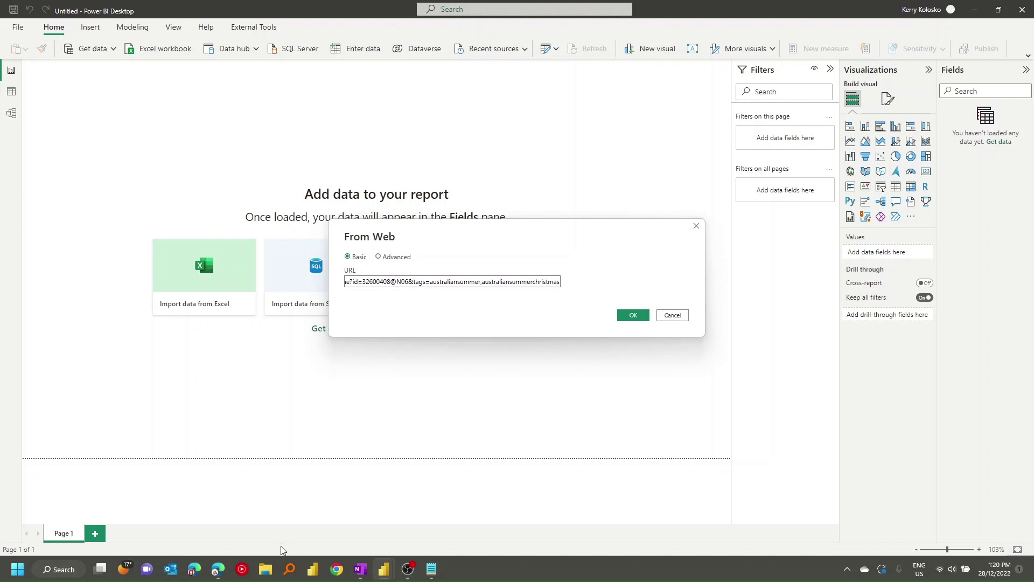
pyautogui.click(218, 569)
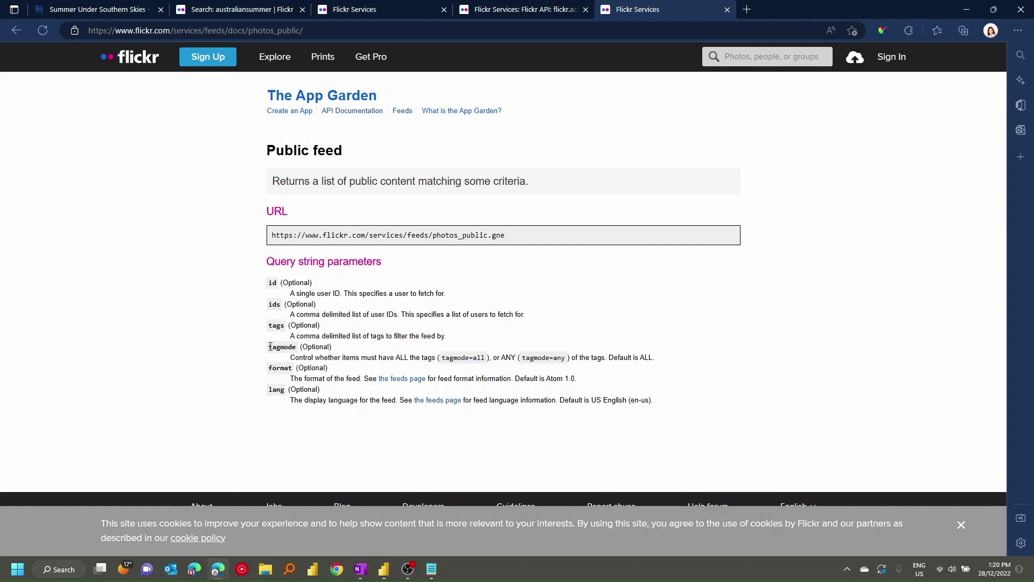
pyautogui.moveTo(268, 348); pyautogui.dragTo(325, 358)
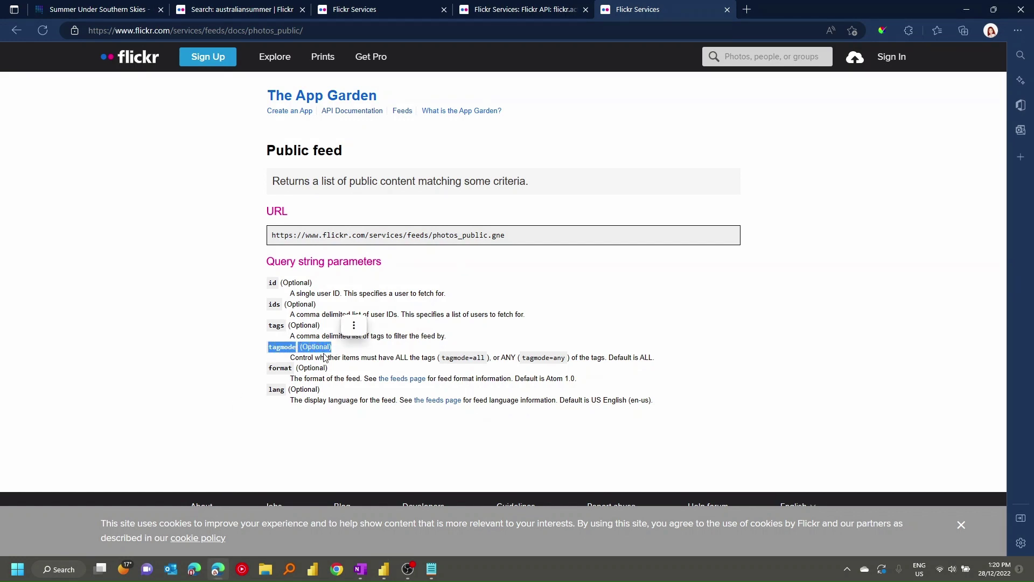
pyautogui.click(293, 357)
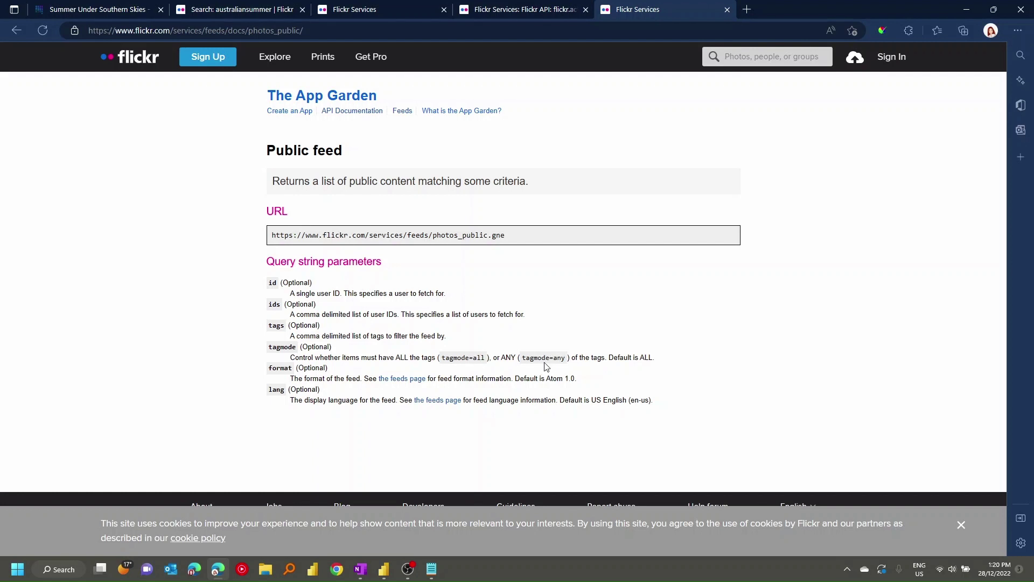
pyautogui.moveTo(389, 575)
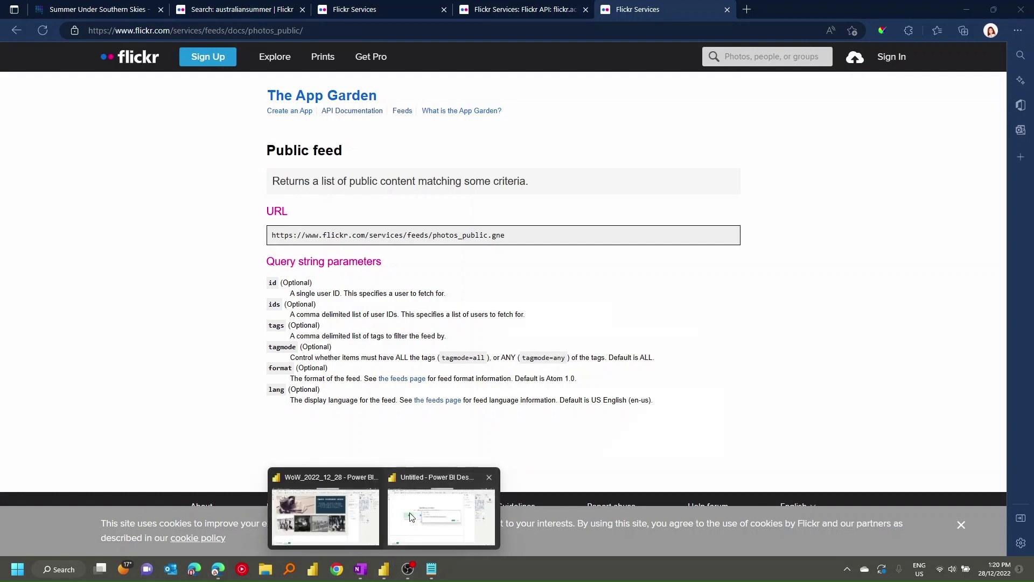
pyautogui.click(410, 516)
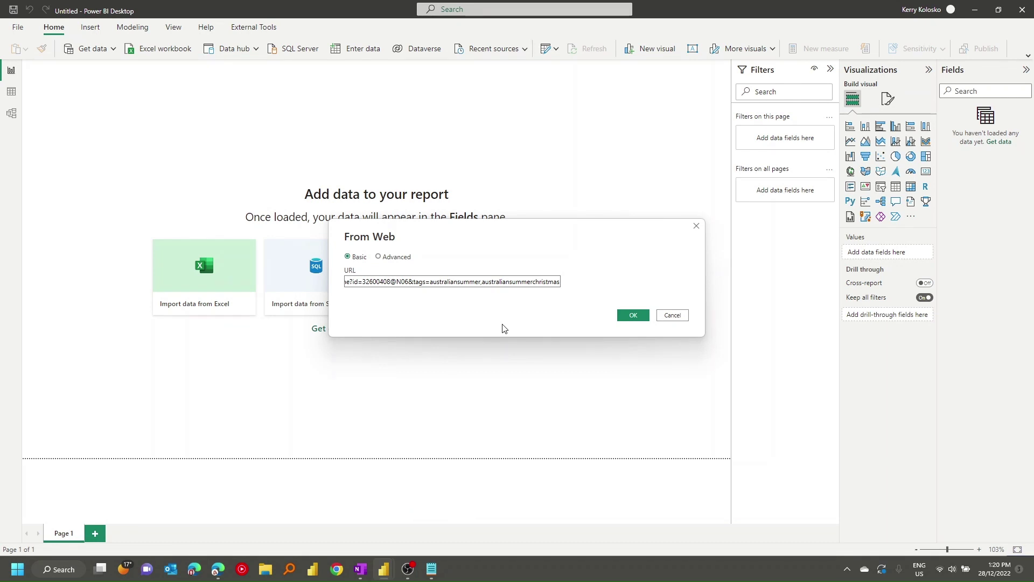
pyautogui.write('&t')
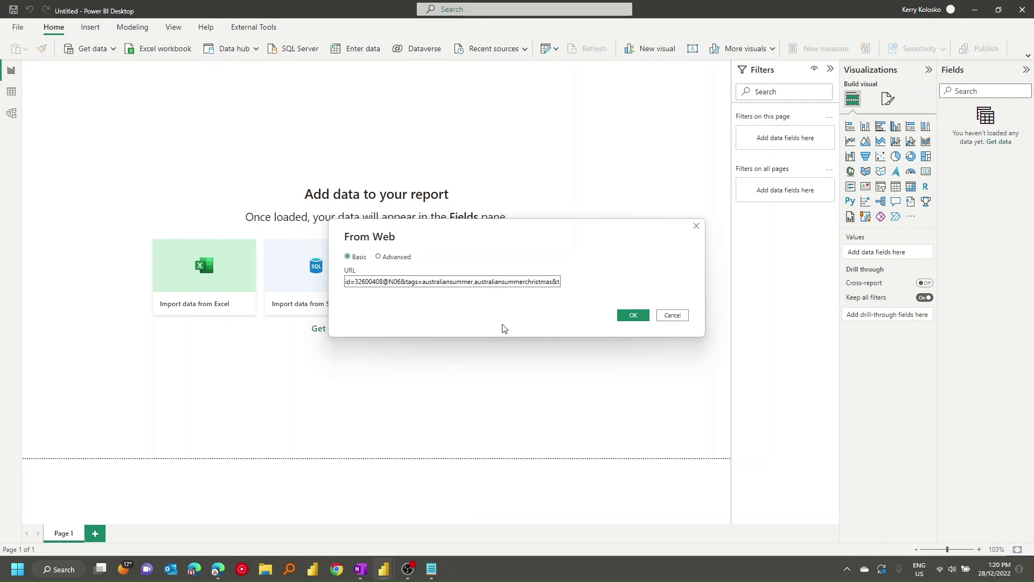
pyautogui.write('agmode=')
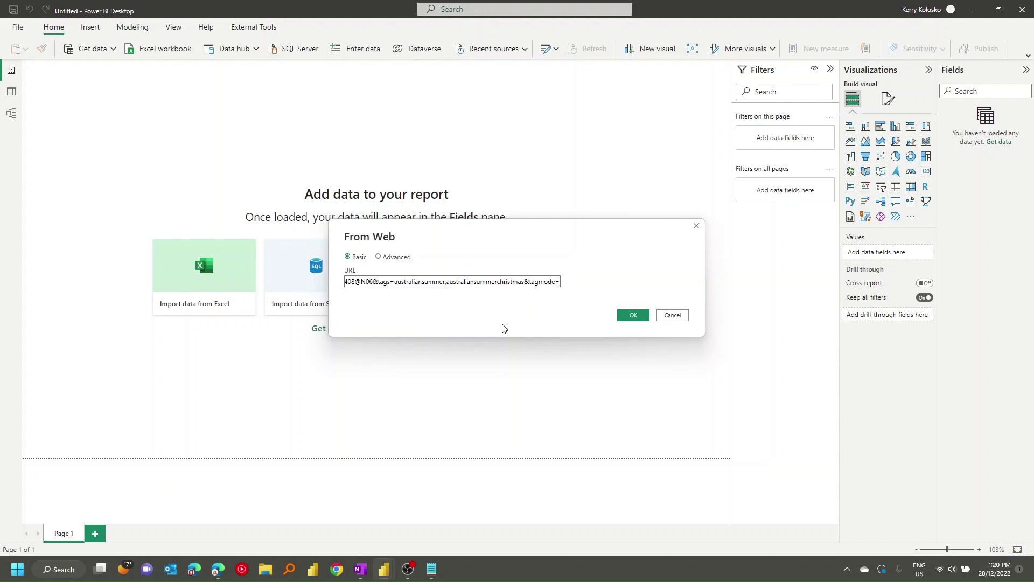
pyautogui.write('any')
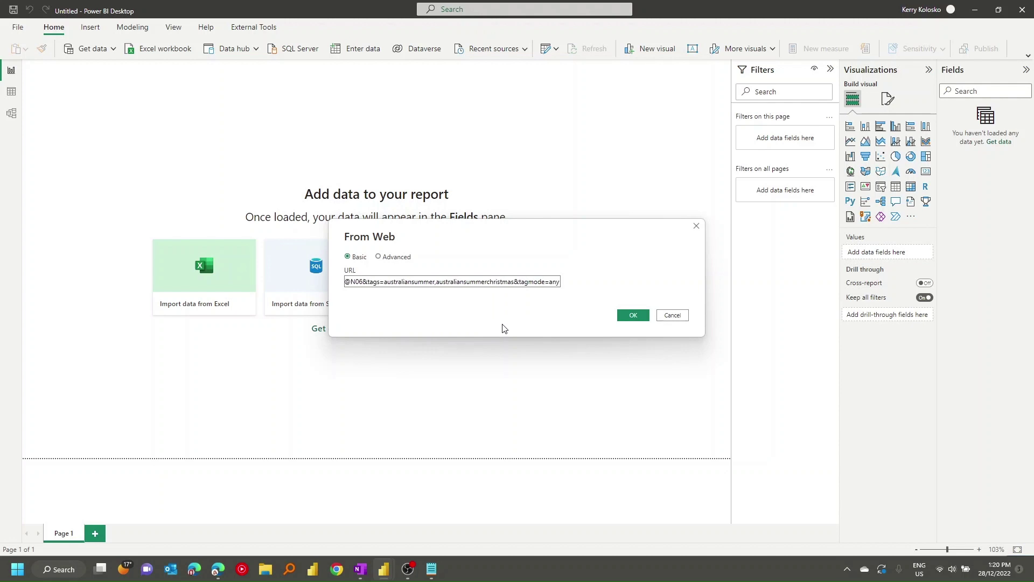
pyautogui.click(626, 314)
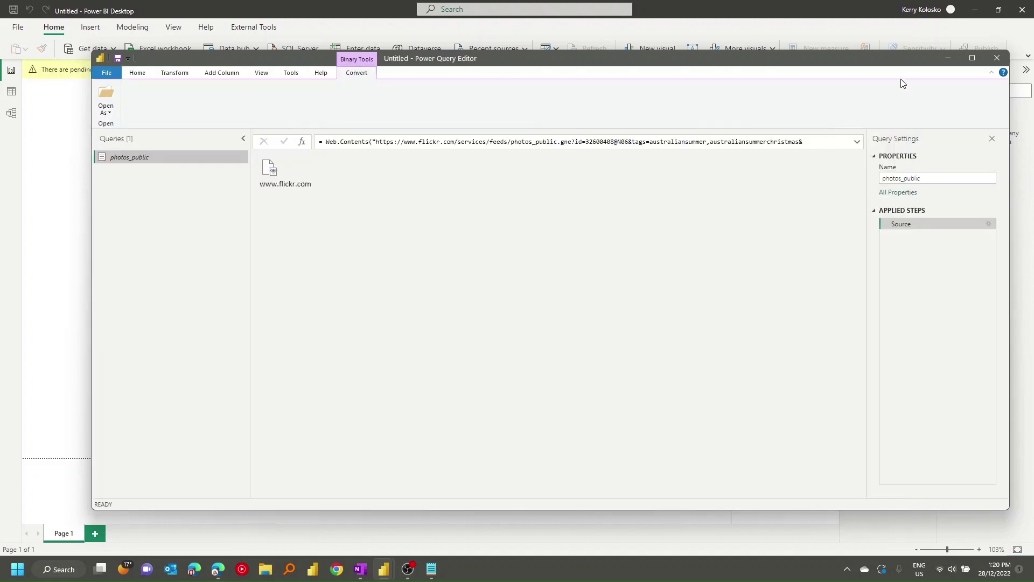
pyautogui.click(972, 57)
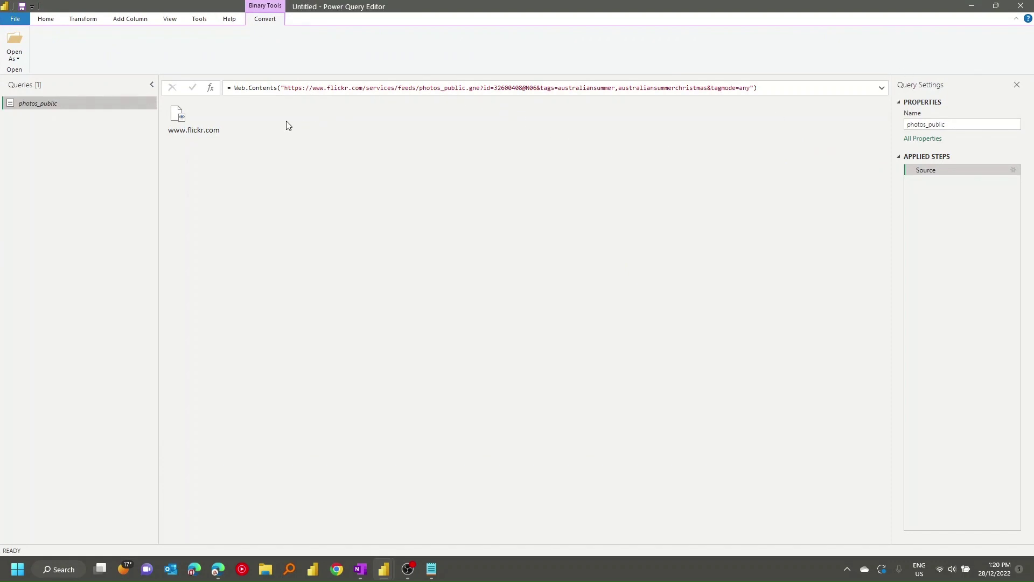
pyautogui.click(210, 128)
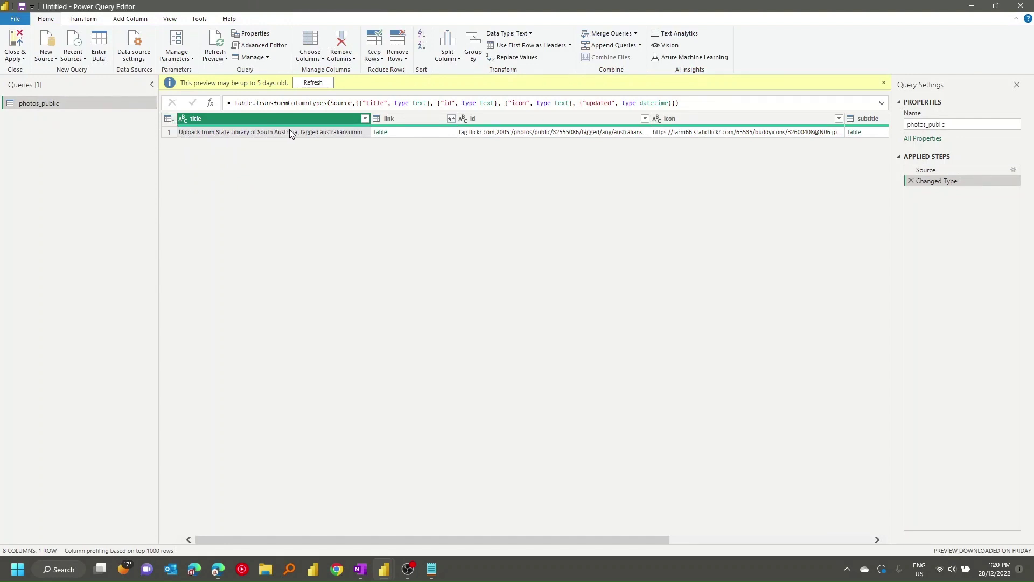
# Step: Preview the feed's title and entry table, then drill into the 20-row entry table of photos
pyautogui.click(318, 131)
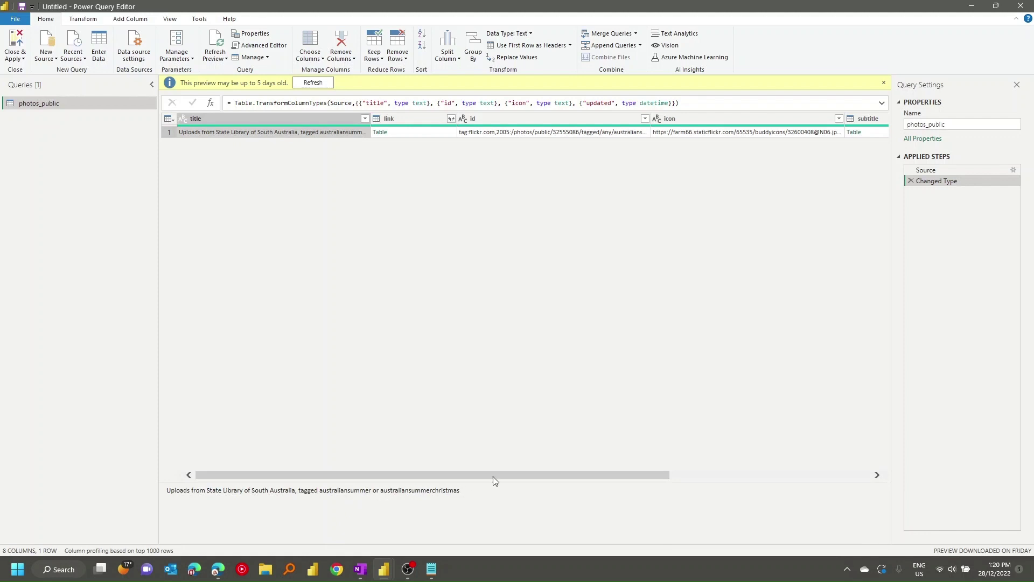
pyautogui.moveTo(493, 475); pyautogui.dragTo(716, 479)
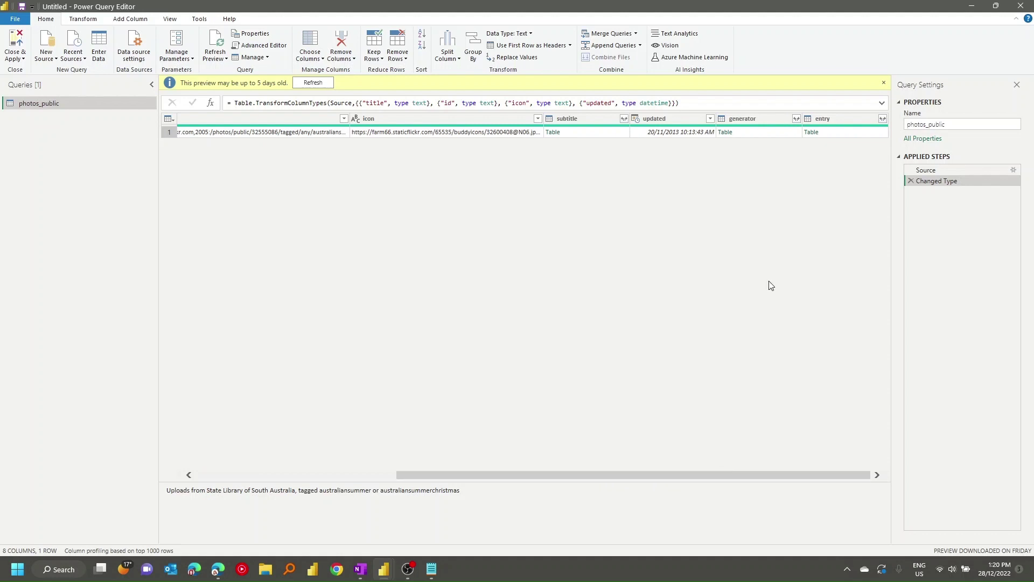
pyautogui.click(836, 133)
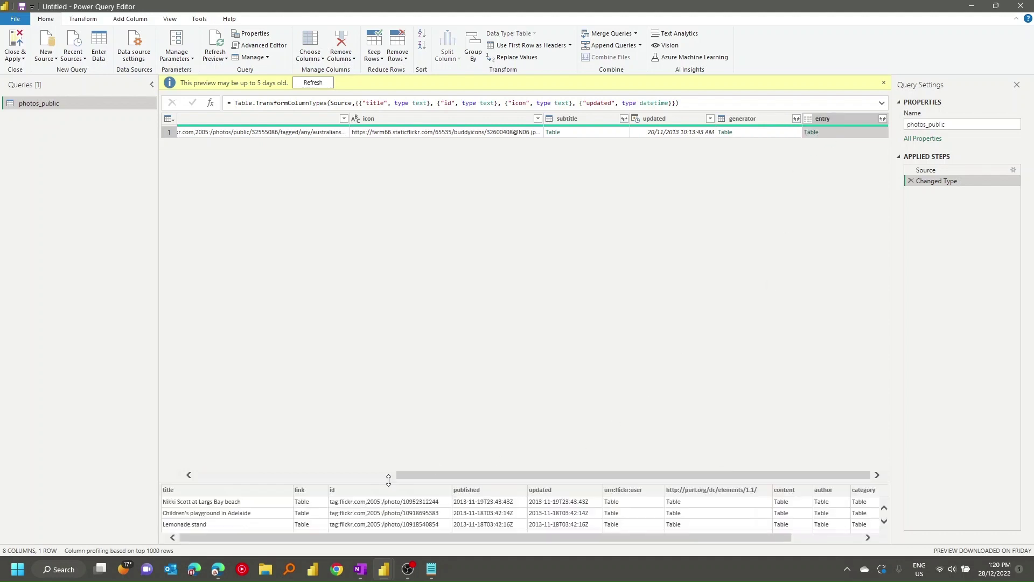
pyautogui.moveTo(415, 481); pyautogui.dragTo(444, 274)
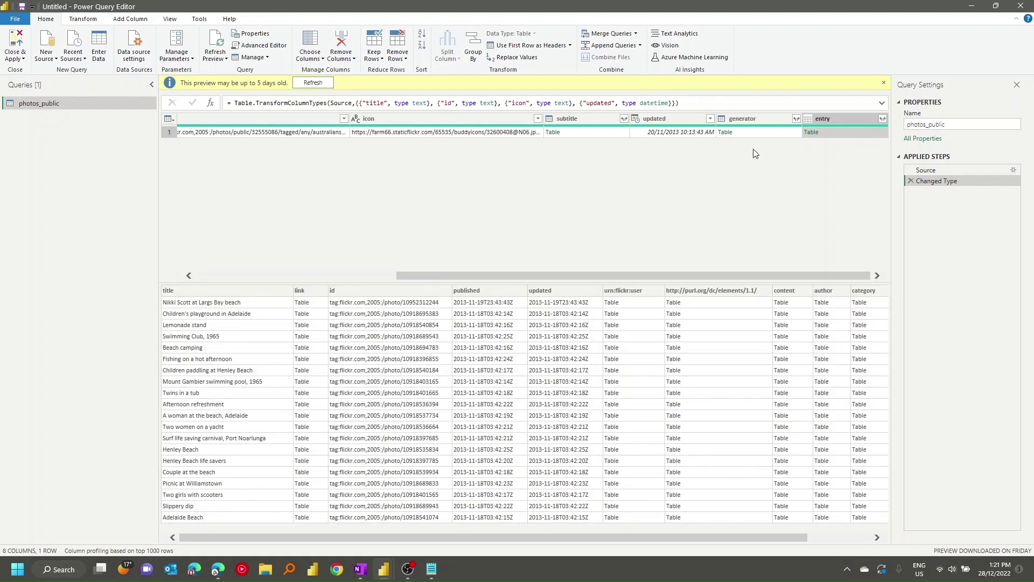
pyautogui.click(812, 132)
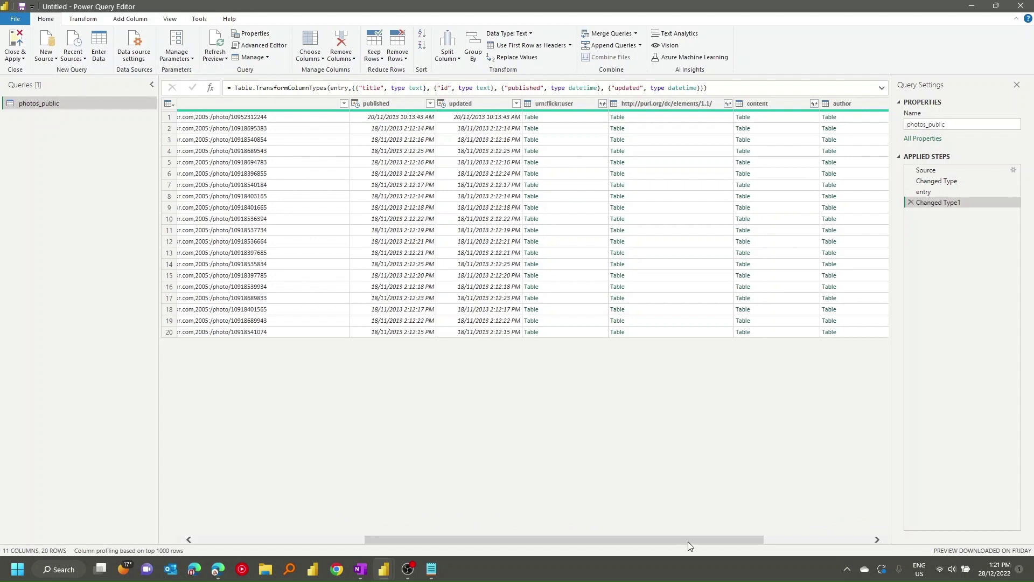
pyautogui.moveTo(688, 541); pyautogui.dragTo(488, 527)
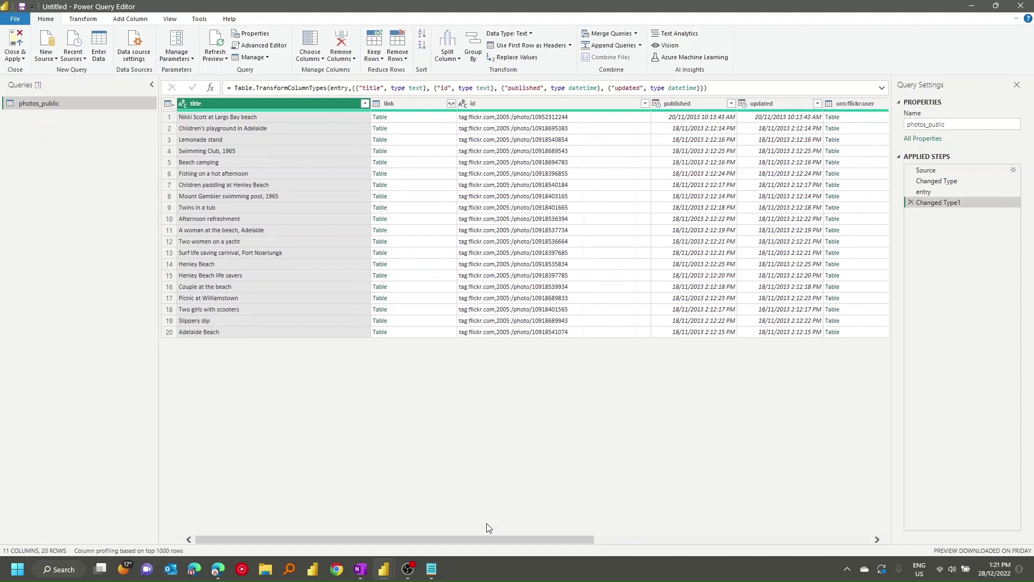
# Step: Expand the link column and filter link.Attribute:rel to enclosure only
pyautogui.click(418, 123)
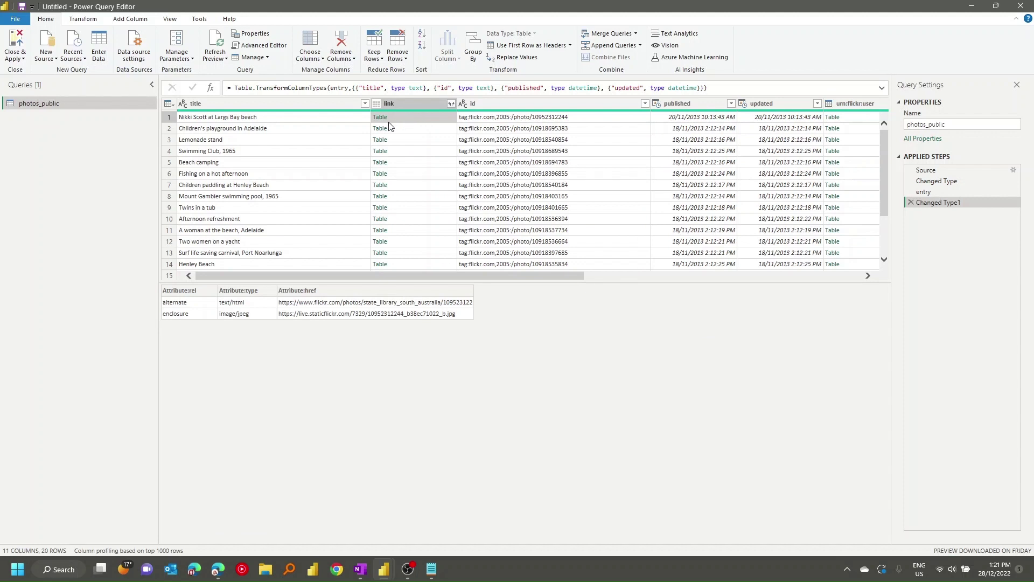
pyautogui.click(452, 104)
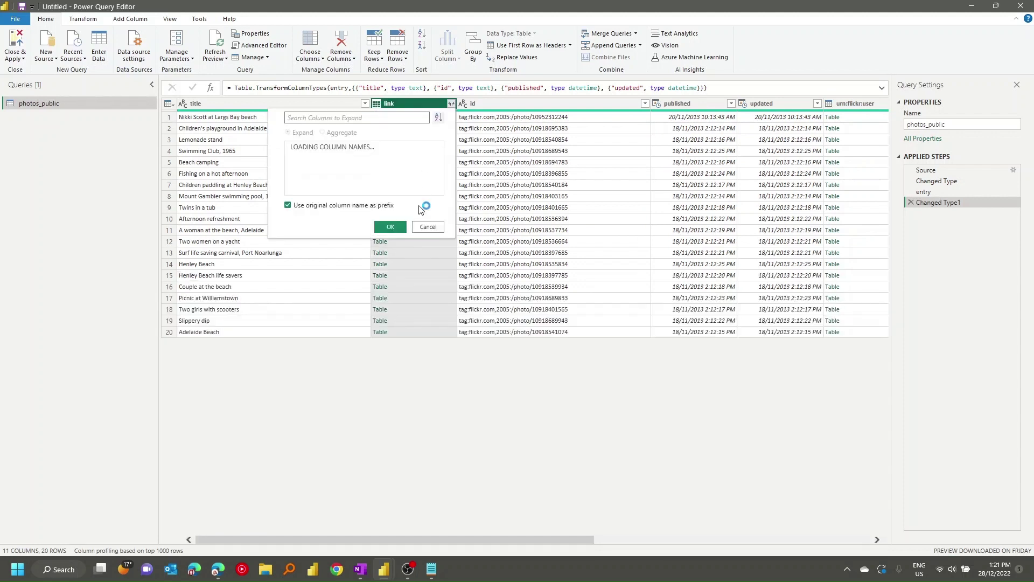
pyautogui.press('Return')
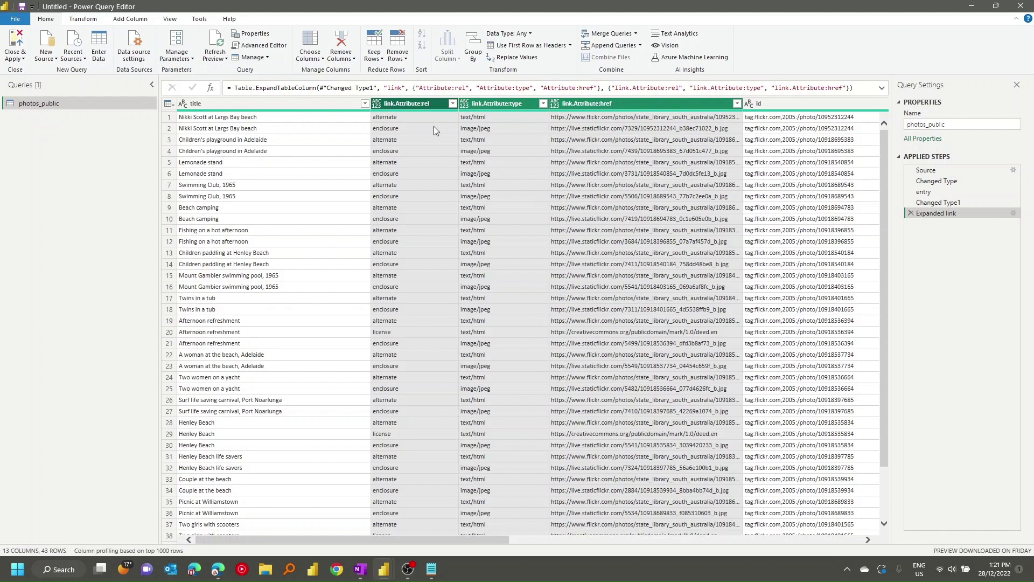
pyautogui.click(453, 104)
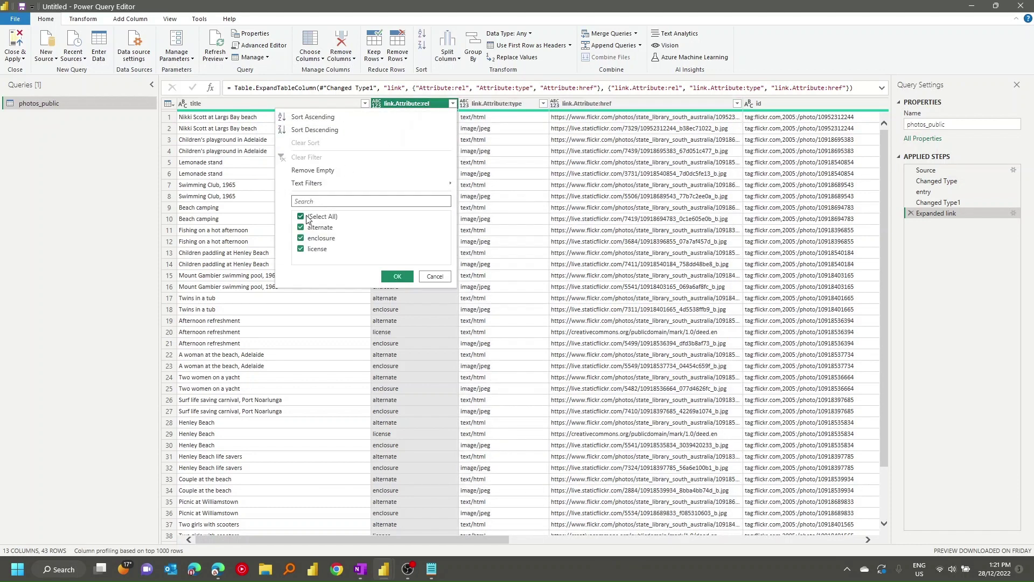
pyautogui.click(310, 217)
pyautogui.click(315, 239)
pyautogui.click(397, 277)
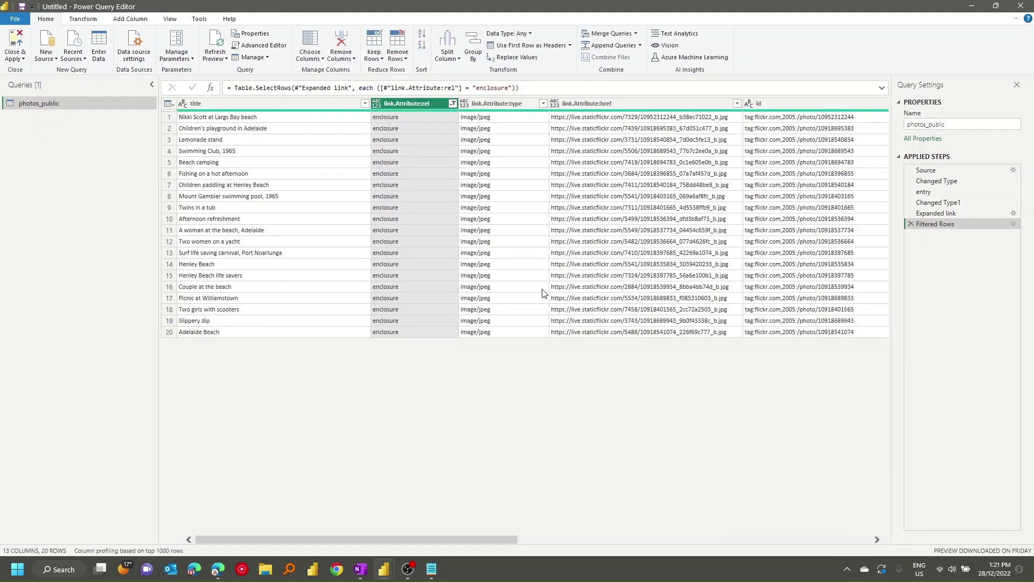
# Step: Keep only the title and link.Attribute:href columns, then Close & Apply to the report
pyautogui.click(321, 105)
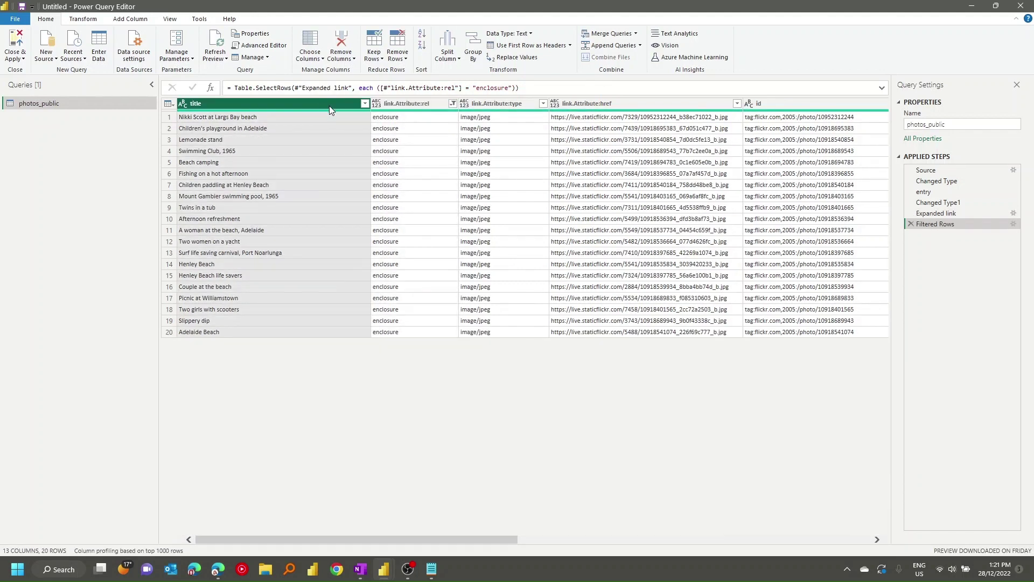
pyautogui.keyDown('ctrl'); pyautogui.click(641, 105); pyautogui.keyUp('ctrl')
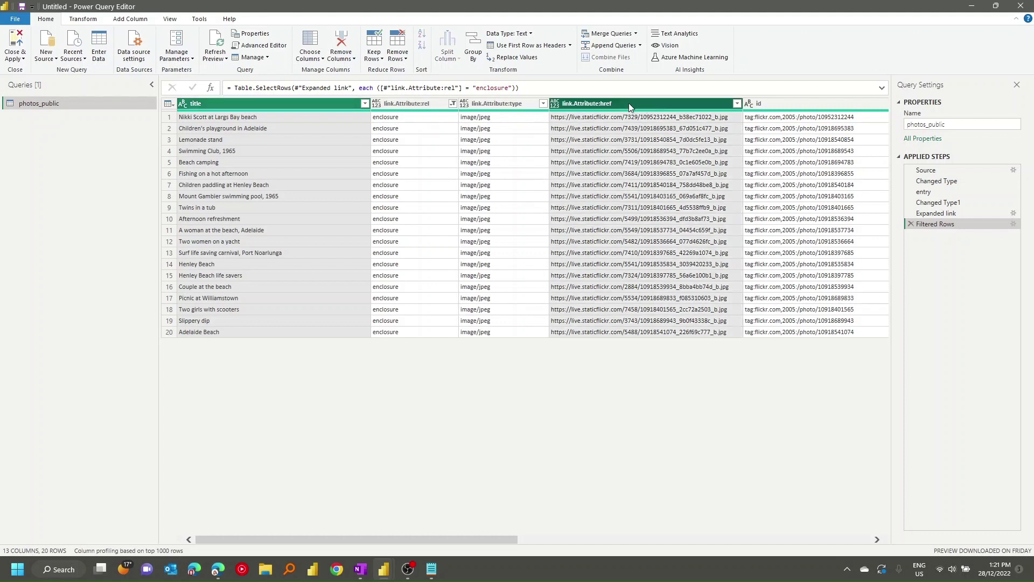
pyautogui.click(311, 59)
pyautogui.click(342, 64)
pyautogui.click(343, 59)
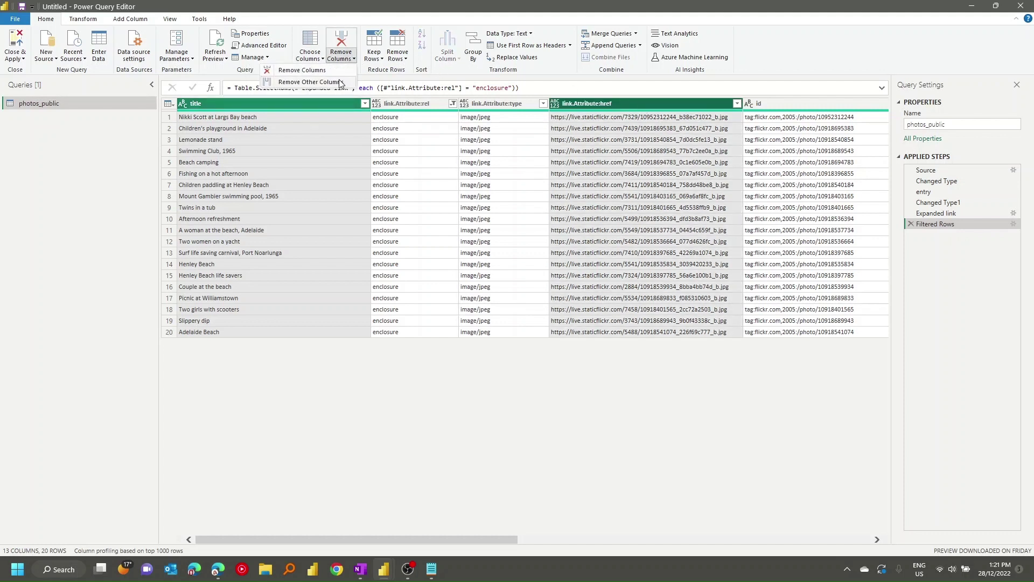
pyautogui.click(323, 81)
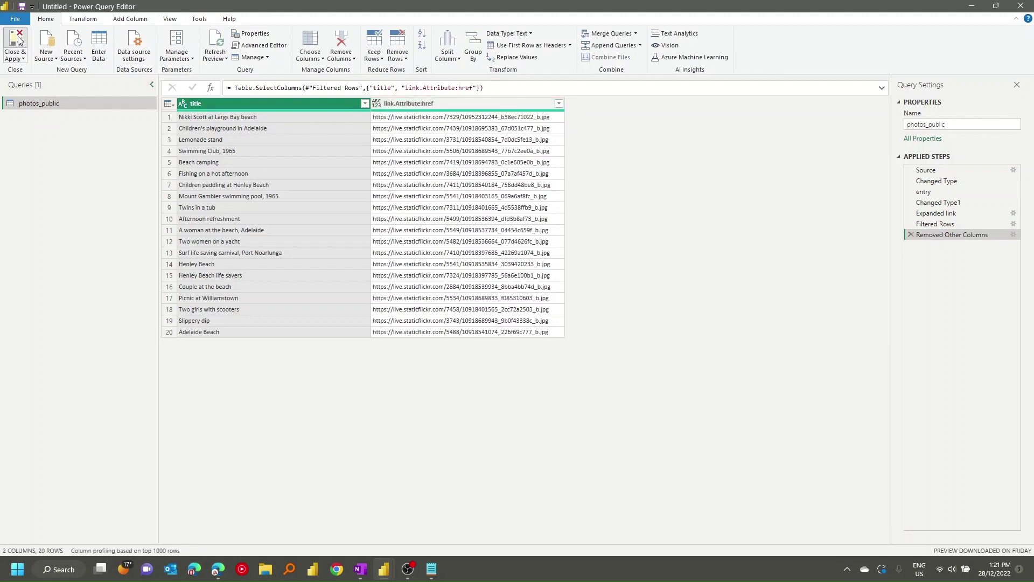
pyautogui.click(18, 38)
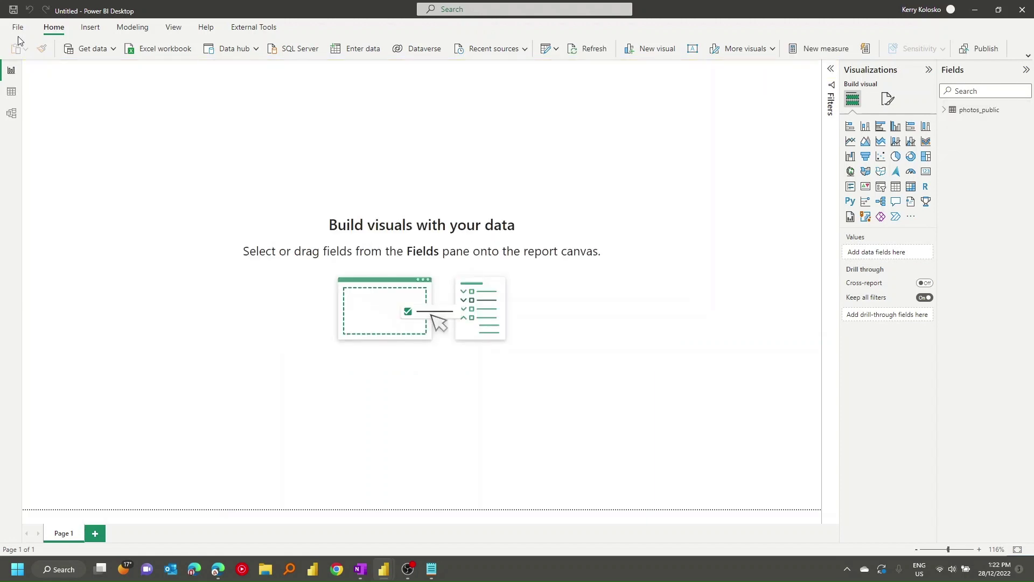
# Step: Search the visuals store for 'image car' and add Image Carousel by MAQ Software
pyautogui.click(910, 216)
pyautogui.click(929, 226)
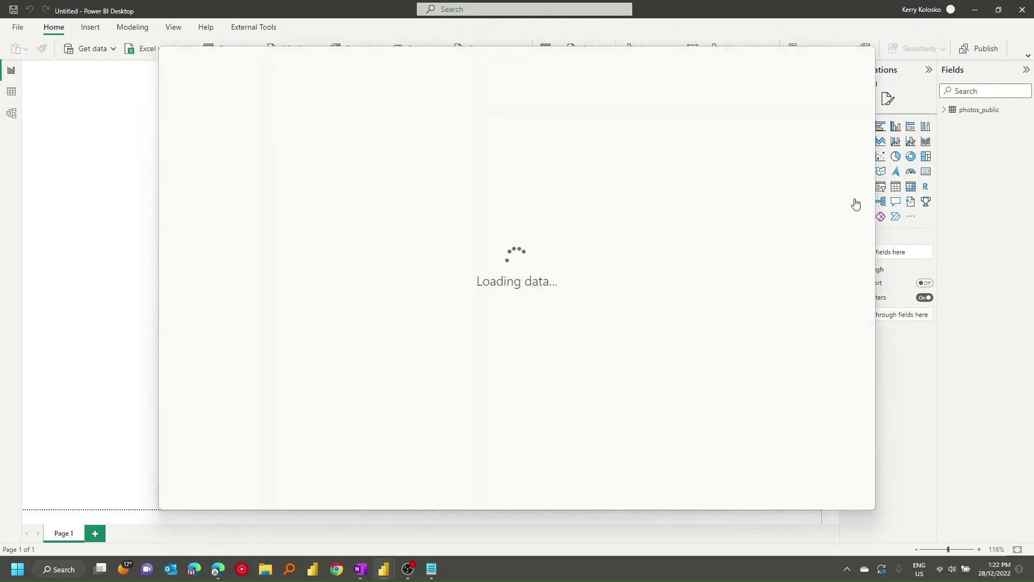
pyautogui.write('image car')
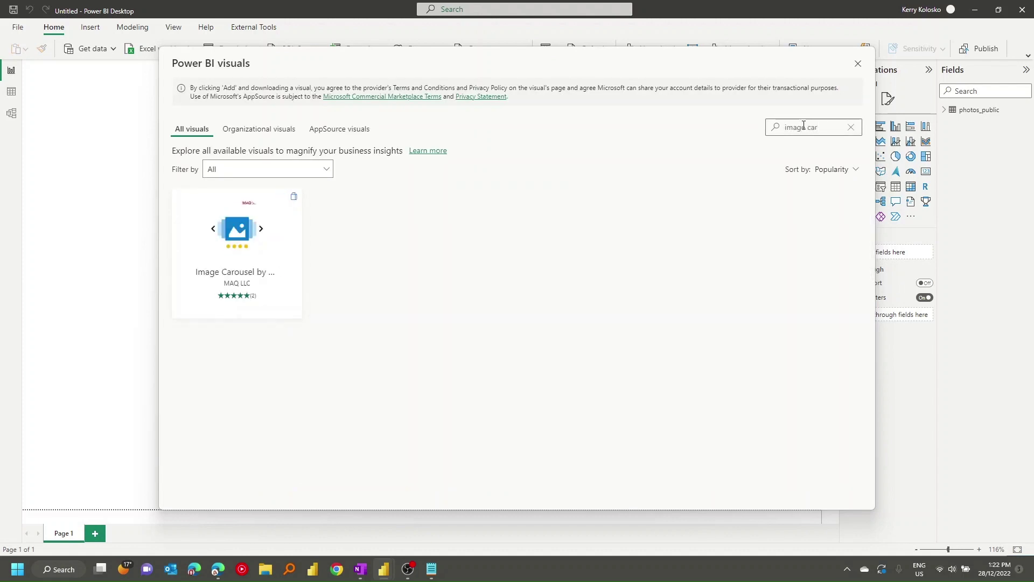
pyautogui.click(221, 226)
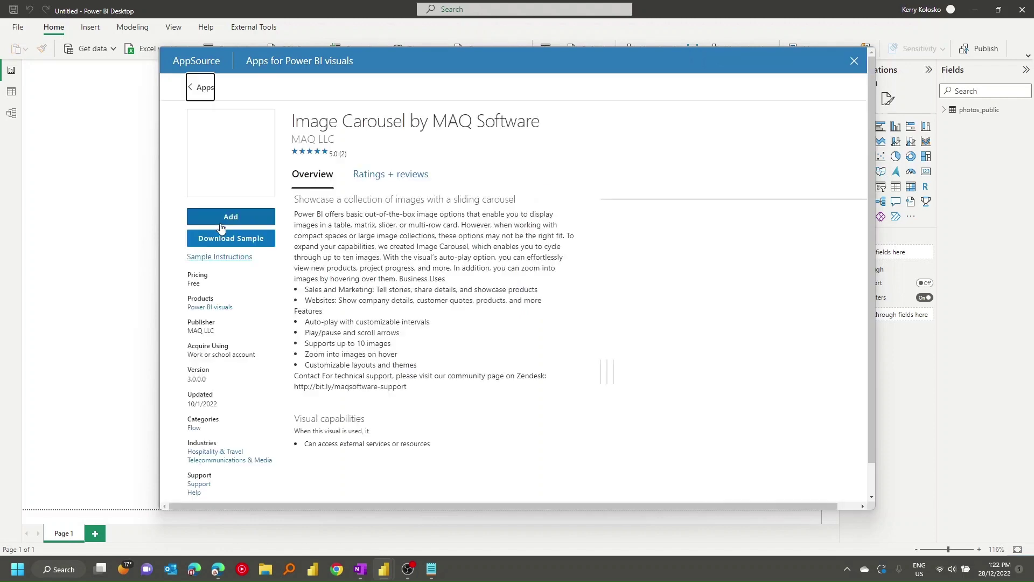
pyautogui.click(223, 217)
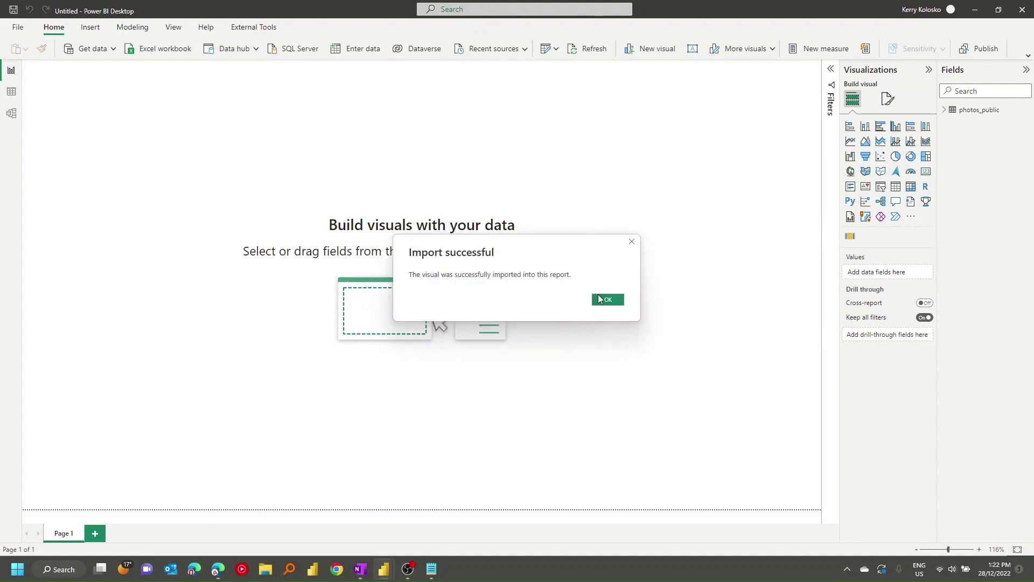
# Step: Place a wide Image Carousel across the page centre and feed it photos_public's link.Attribute:href
pyautogui.click(600, 299)
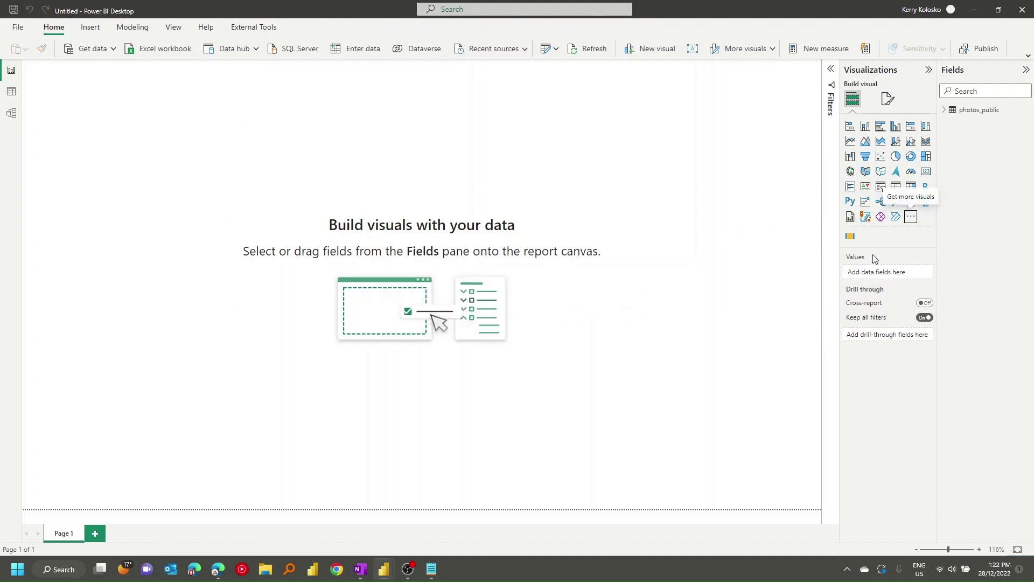
pyautogui.click(850, 238)
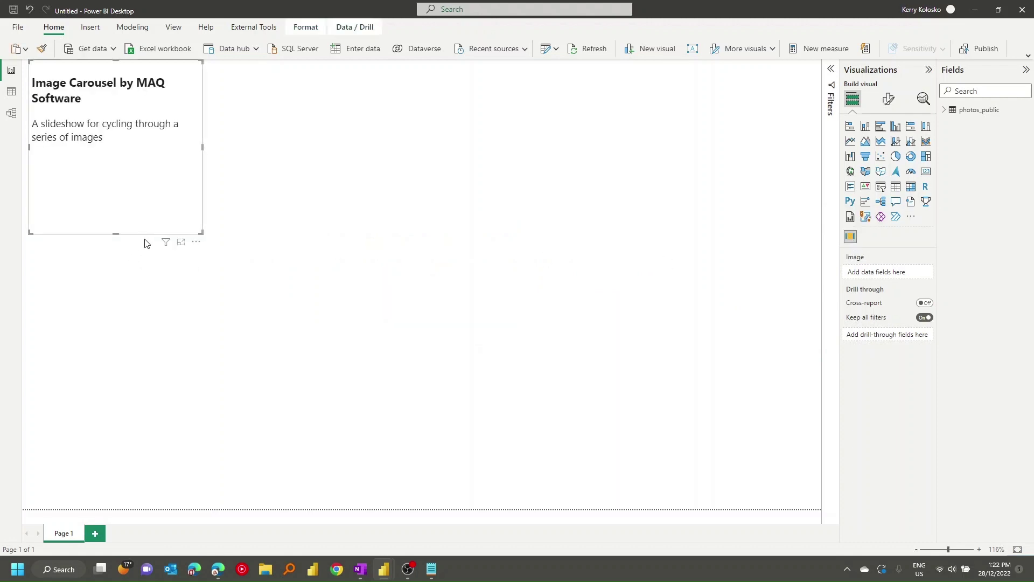
pyautogui.moveTo(149, 249); pyautogui.dragTo(788, 384)
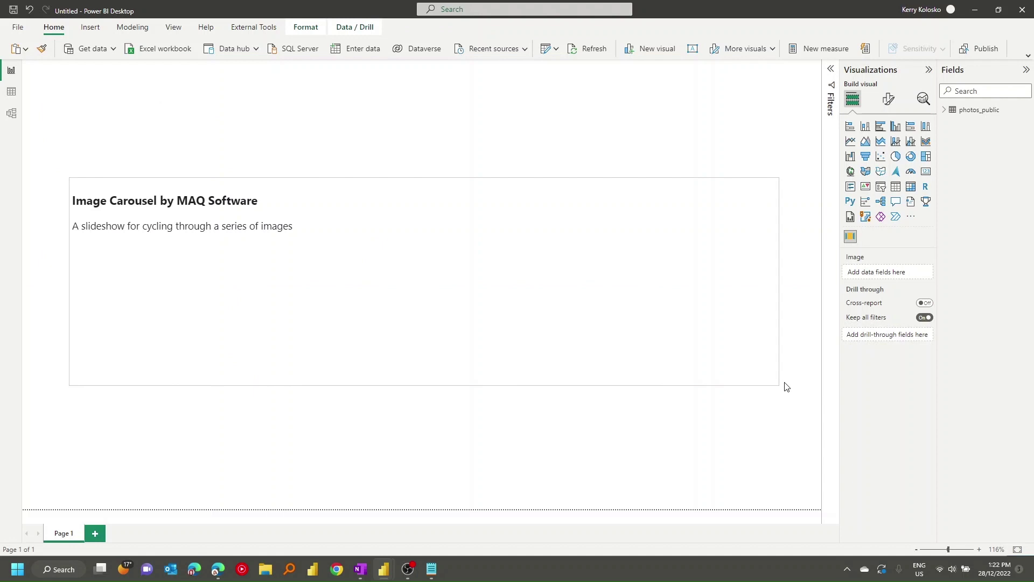
pyautogui.click(950, 113)
pyautogui.moveTo(1006, 124); pyautogui.dragTo(905, 274)
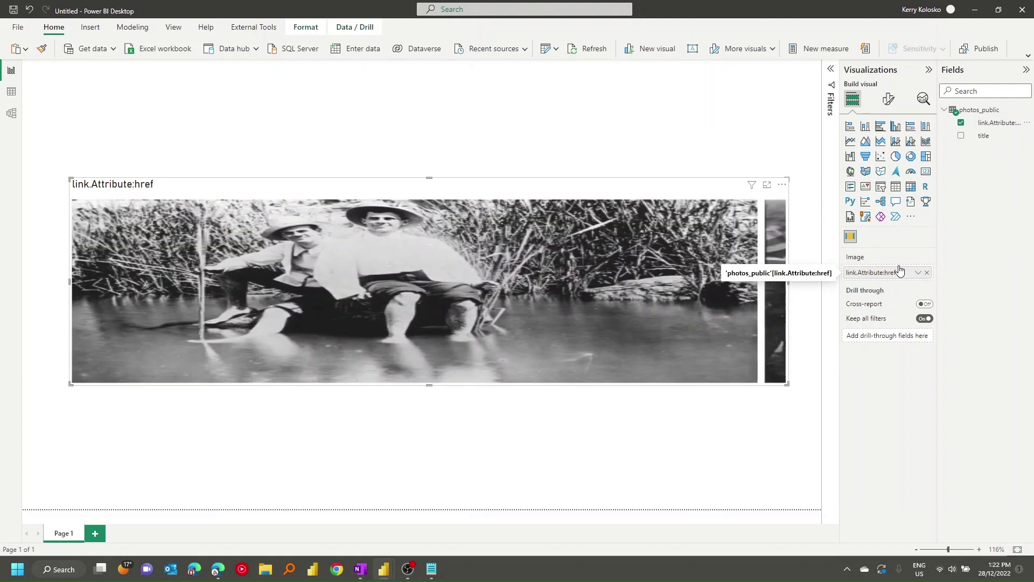
# Step: In the carousel's Format properties, turn auto slide off and step through the photos
pyautogui.click(892, 104)
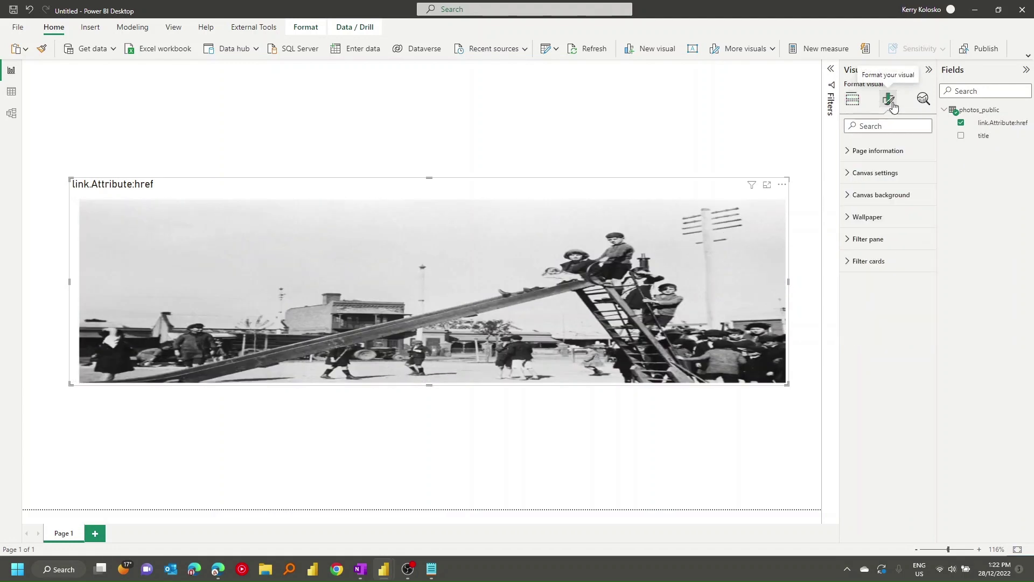
pyautogui.click(865, 176)
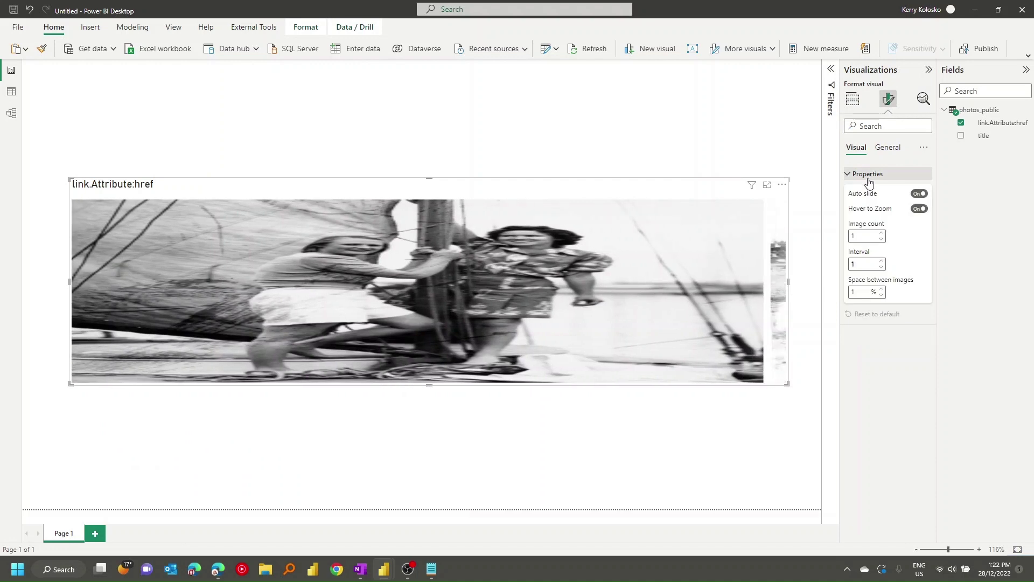
pyautogui.click(920, 195)
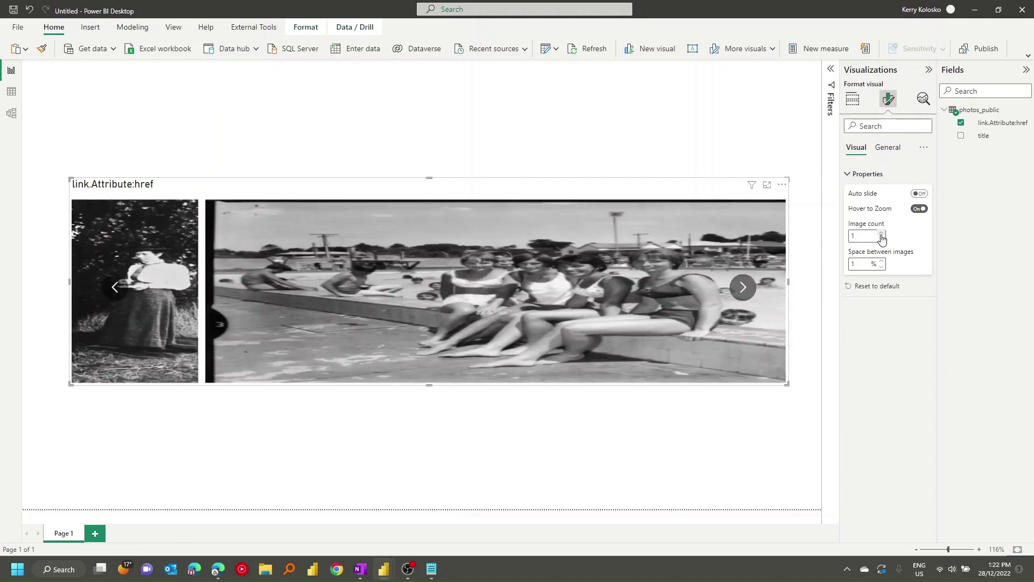
pyautogui.click(743, 287)
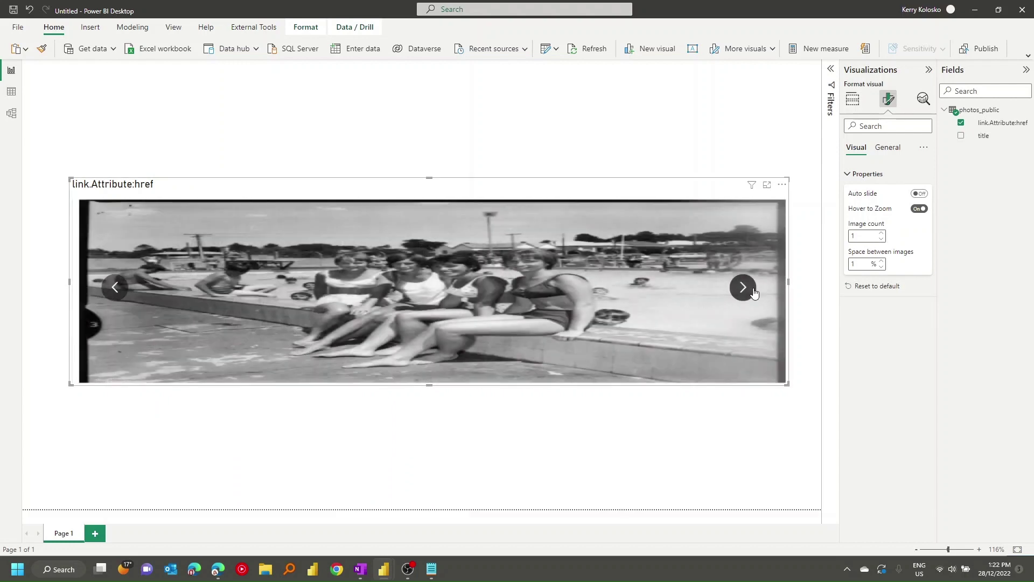
pyautogui.click(745, 293)
pyautogui.click(743, 288)
pyautogui.click(743, 288)
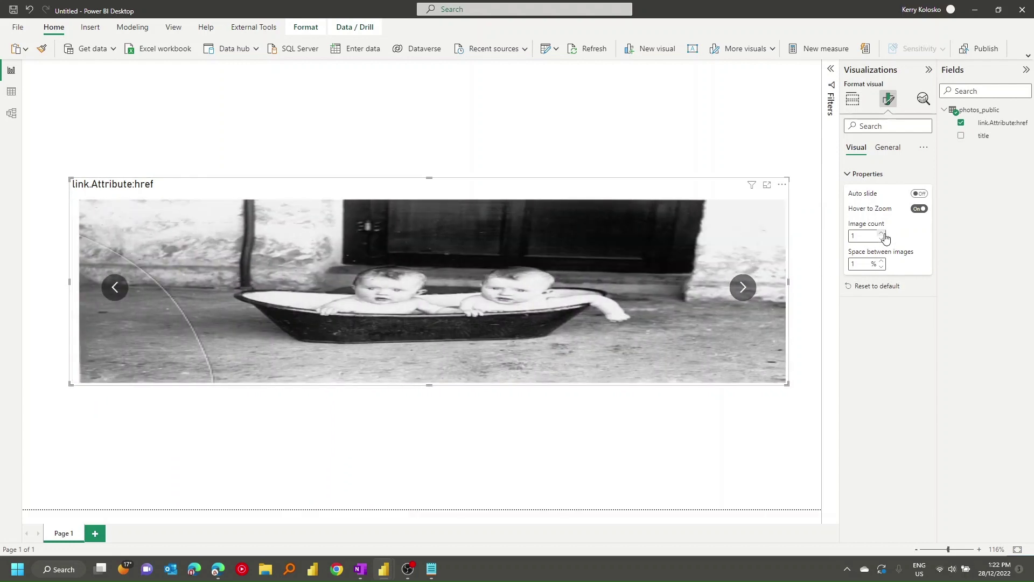
# Step: Show 4 images with 5% spacing, re-enable auto slide at interval 4, and move the carousel lower
pyautogui.click(883, 234)
pyautogui.click(883, 234)
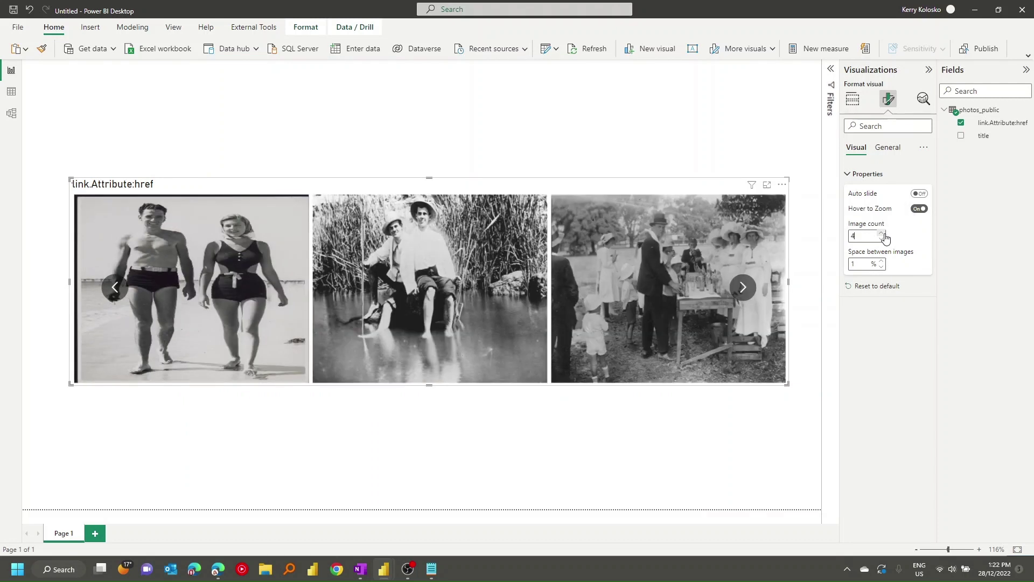
pyautogui.click(884, 235)
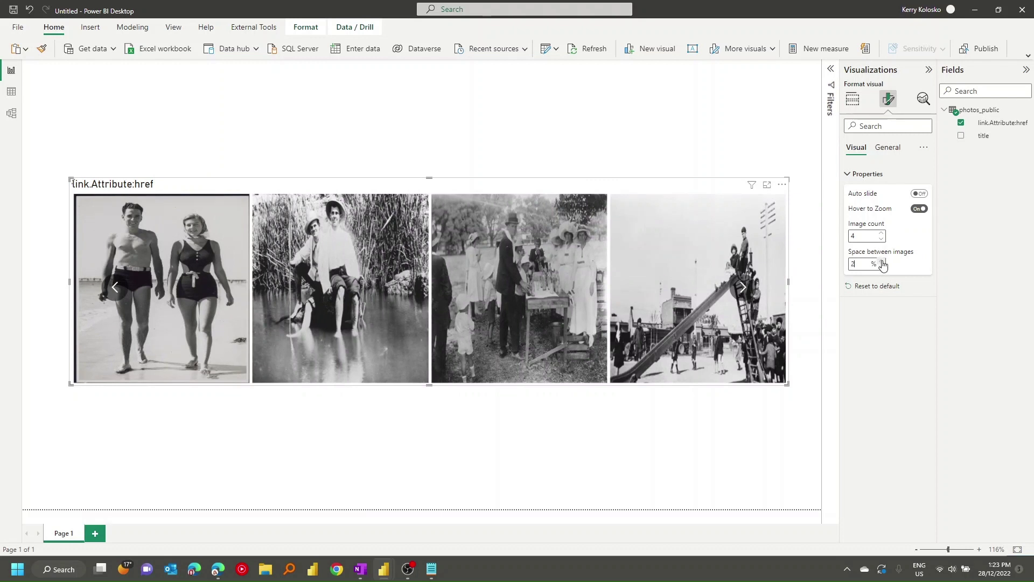
pyautogui.click(882, 261)
pyautogui.click(920, 195)
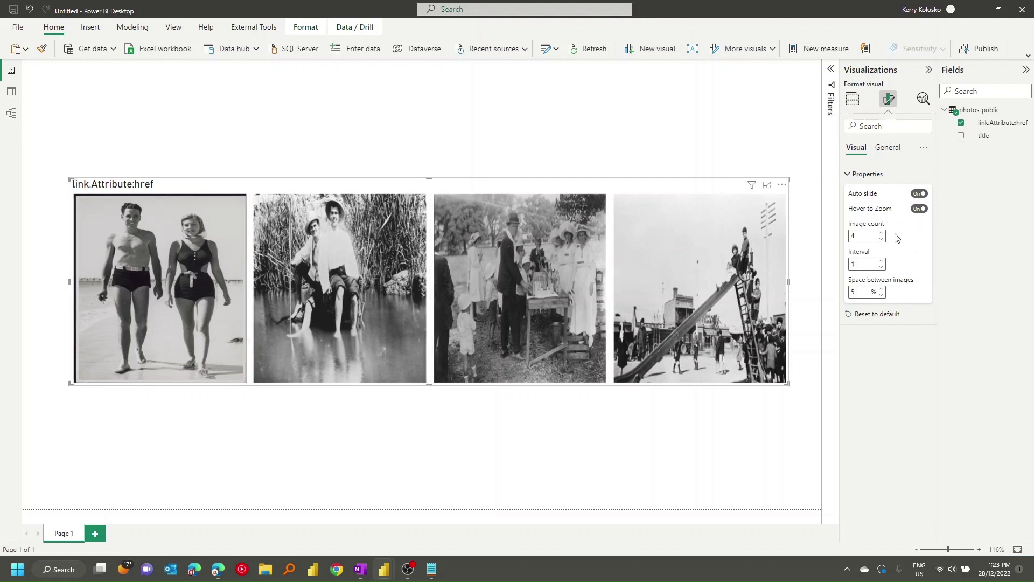
pyautogui.click(882, 262)
pyautogui.click(883, 261)
pyautogui.click(882, 262)
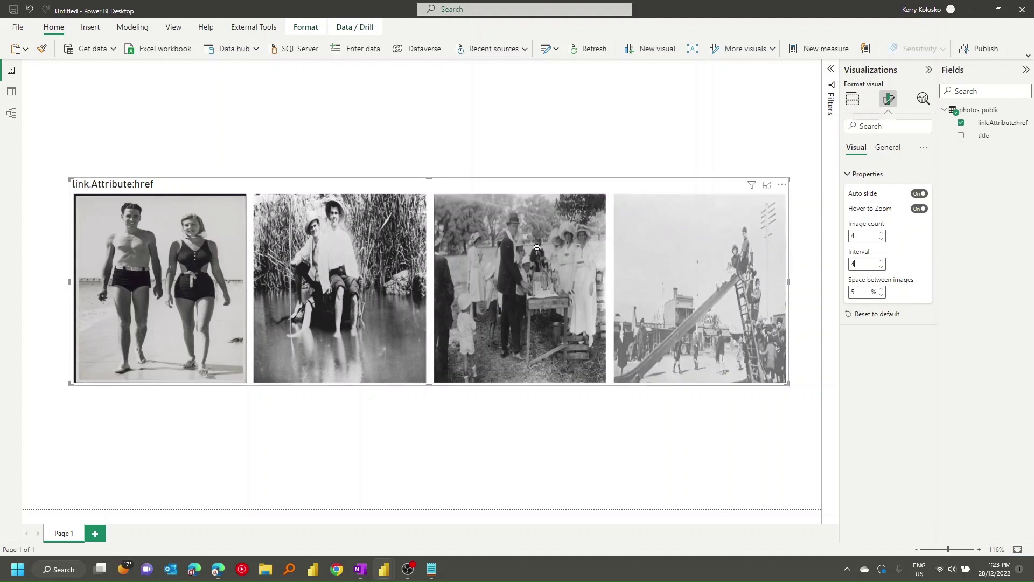
pyautogui.moveTo(476, 182); pyautogui.dragTo(472, 268)
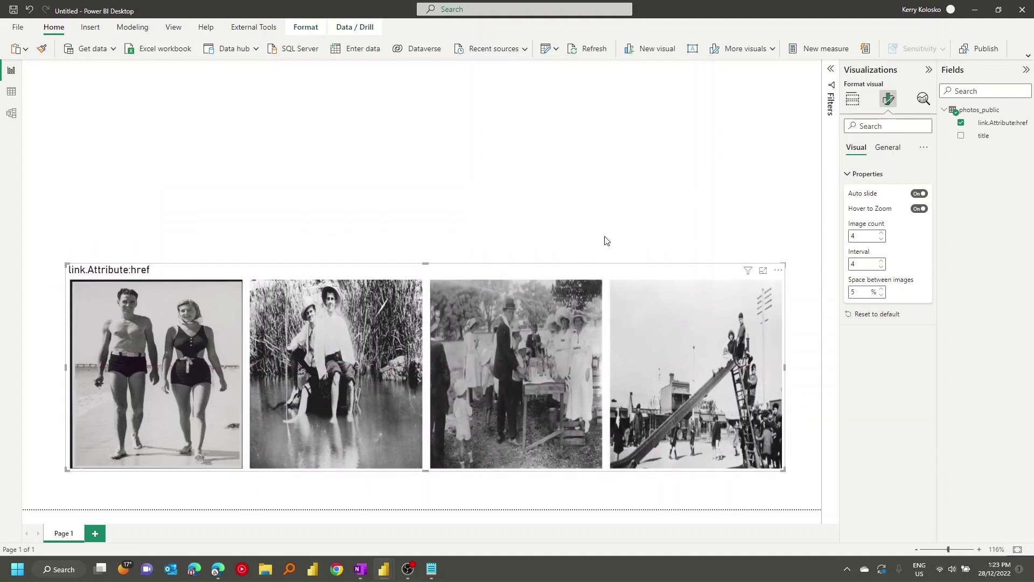